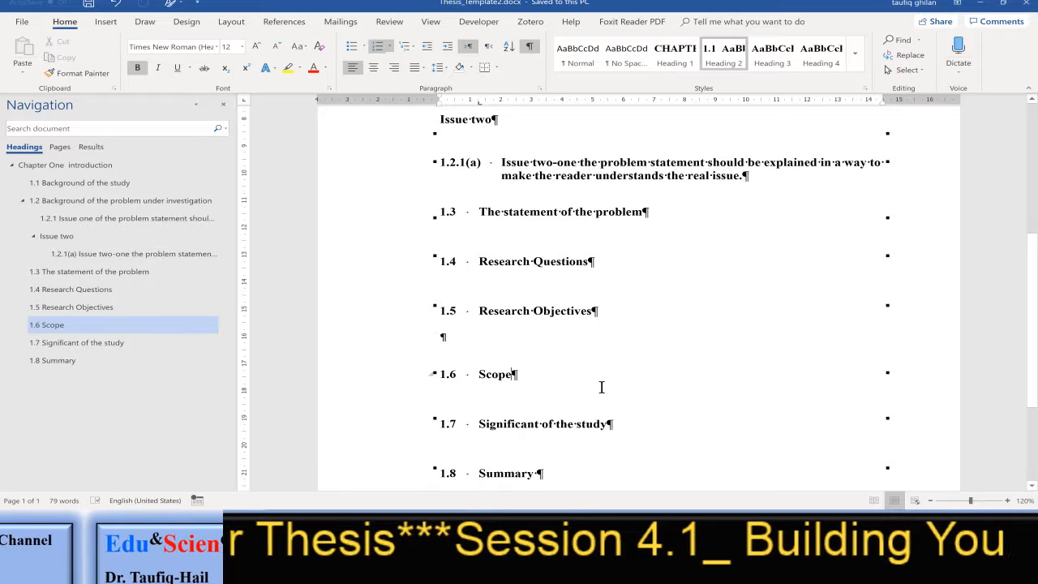
Add a body line reading "Paragraph (non)" directly under the 1.6 Scope heading
{"action": "key", "text": "Return"}
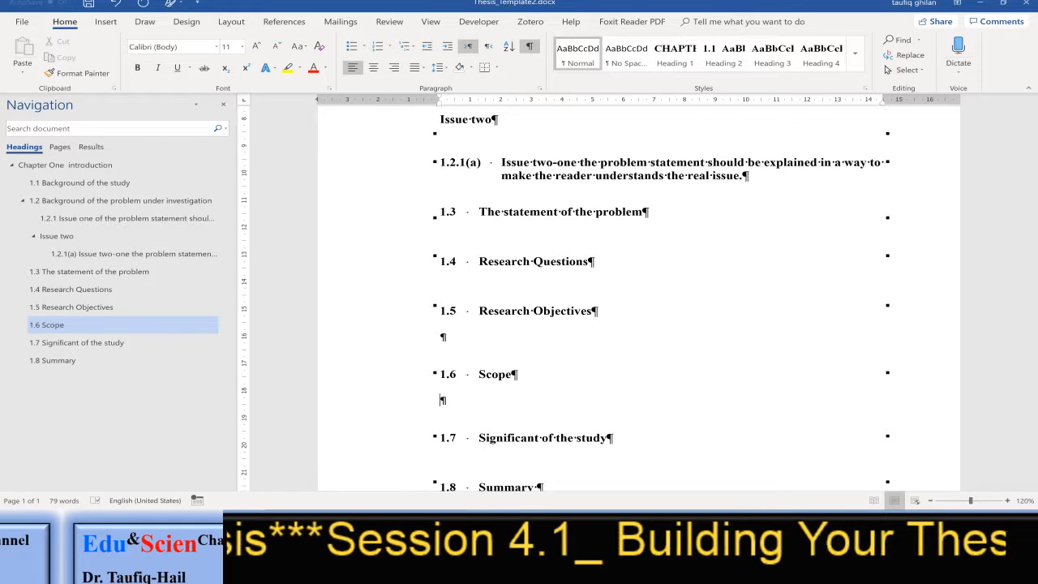
{"action": "type", "text": "para"}
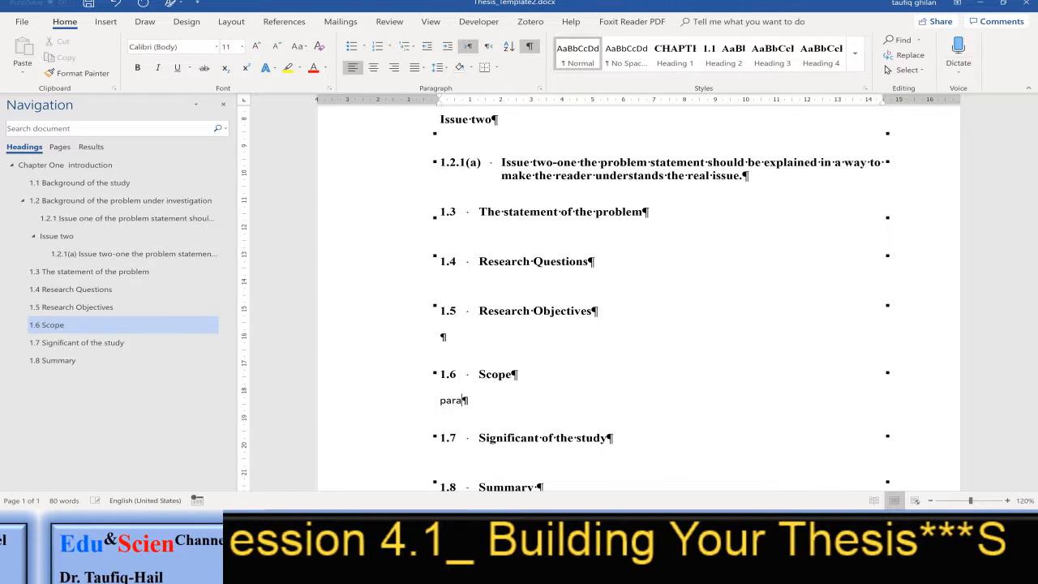
{"action": "type", "text": "graph "}
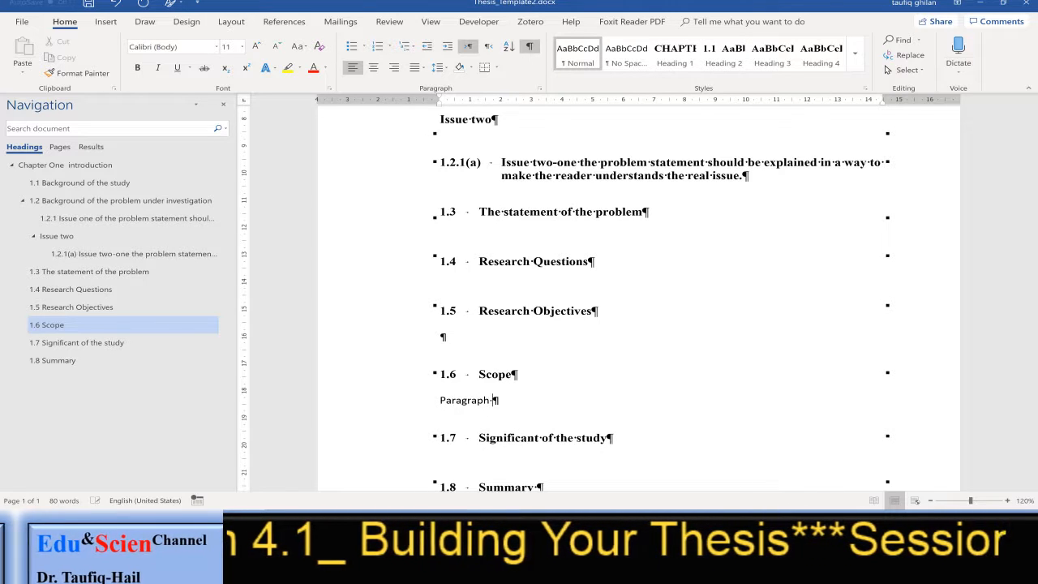
{"action": "type", "text": "(n"}
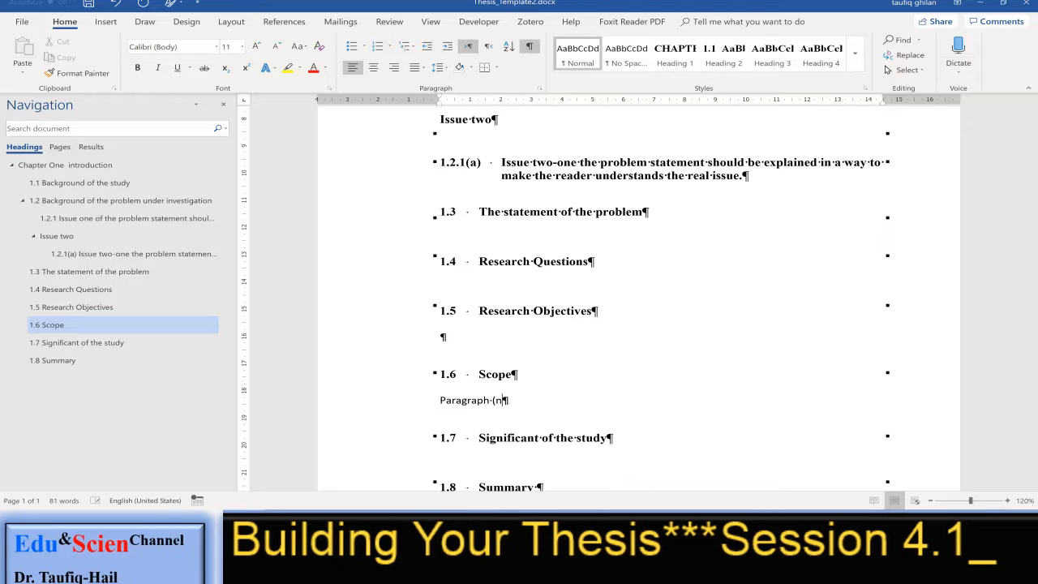
{"action": "type", "text": "on)"}
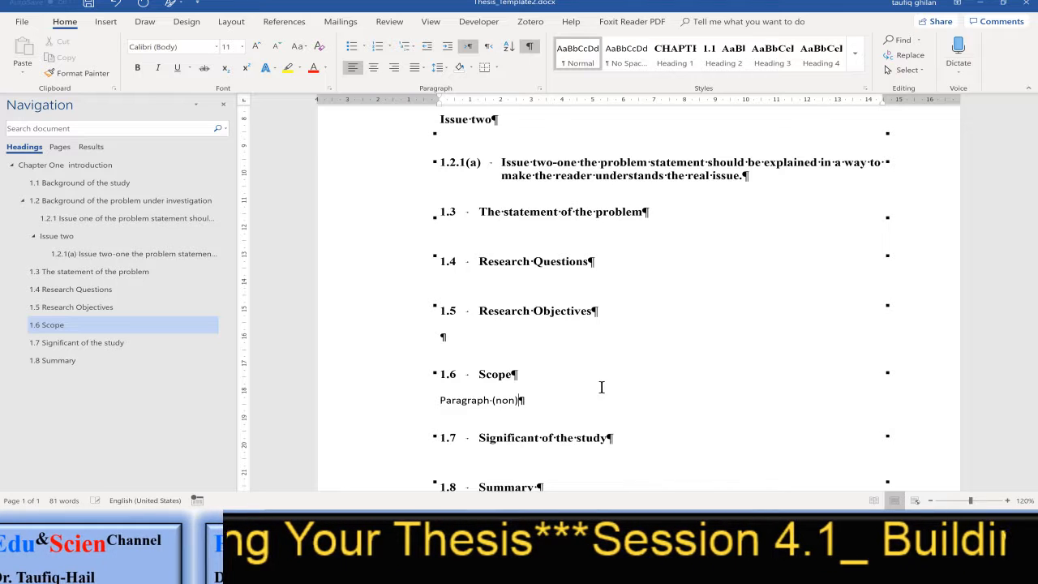
Add a new line reading "Paragraph (After)" below the "Paragraph (non)" line
{"action": "key", "text": "Return"}
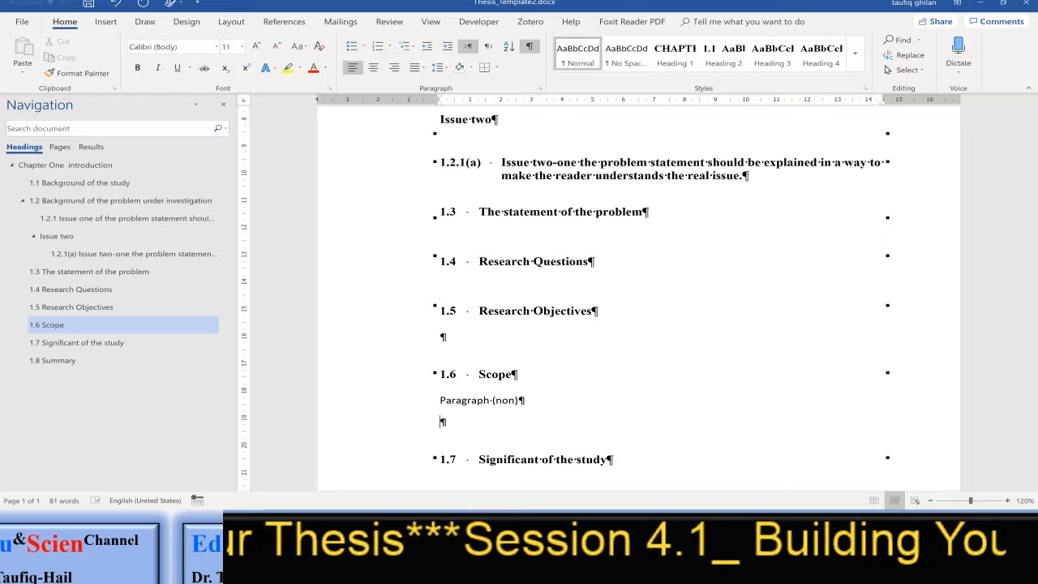
{"action": "type", "text": "par"}
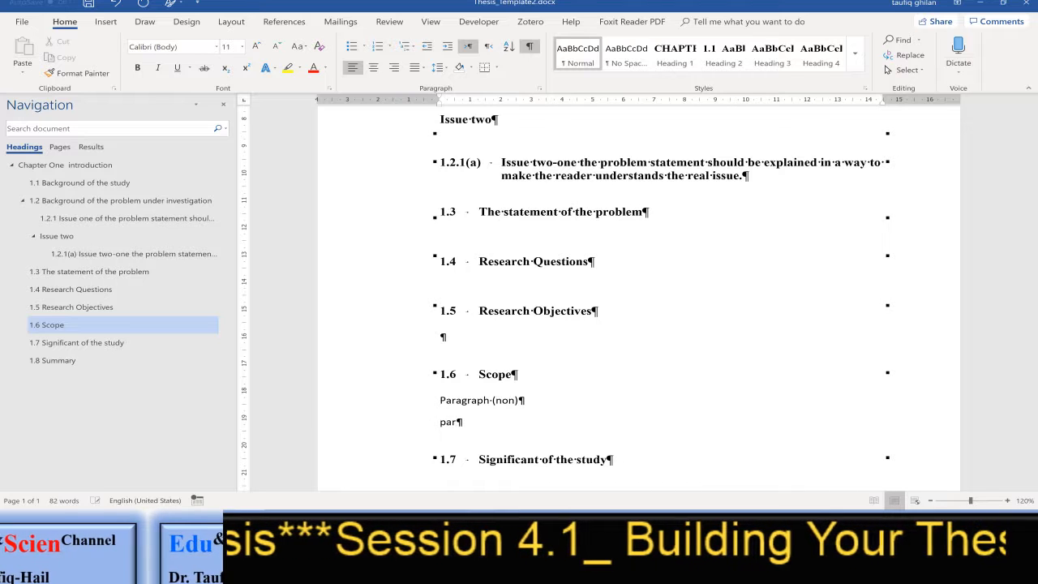
{"action": "type", "text": "agraph "}
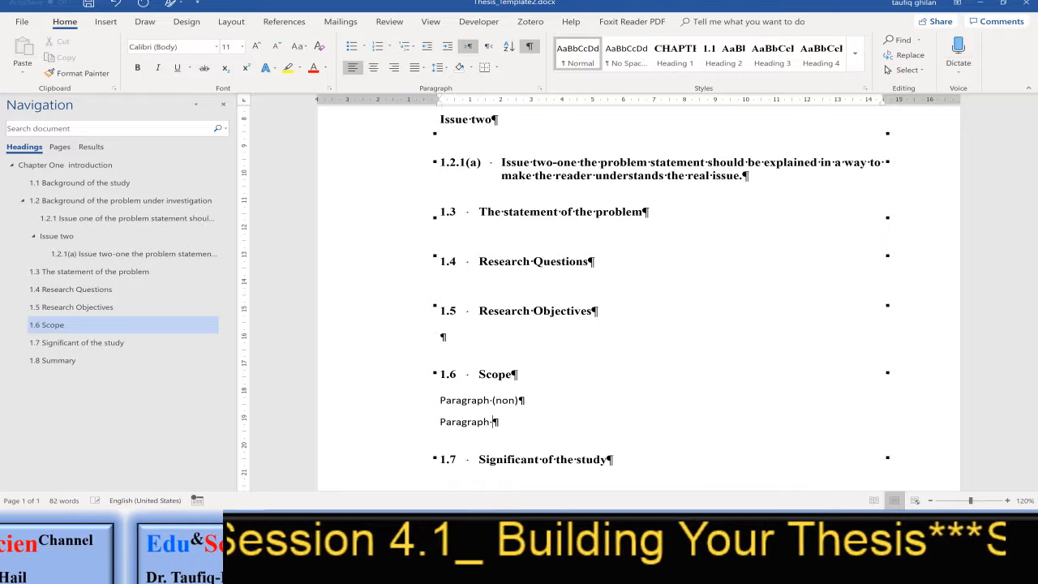
{"action": "type", "text": "("}
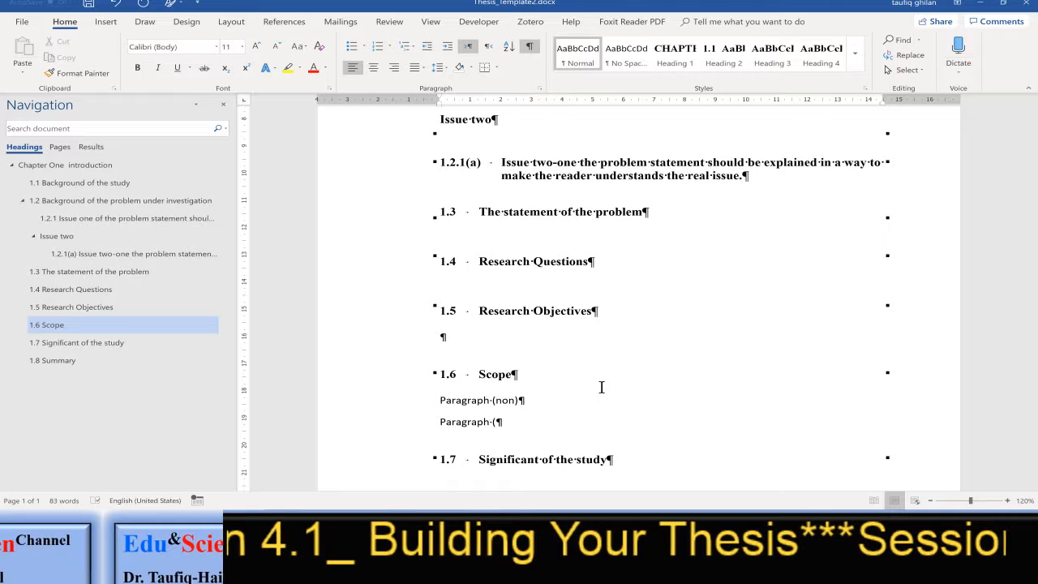
{"action": "type", "text": "After"}
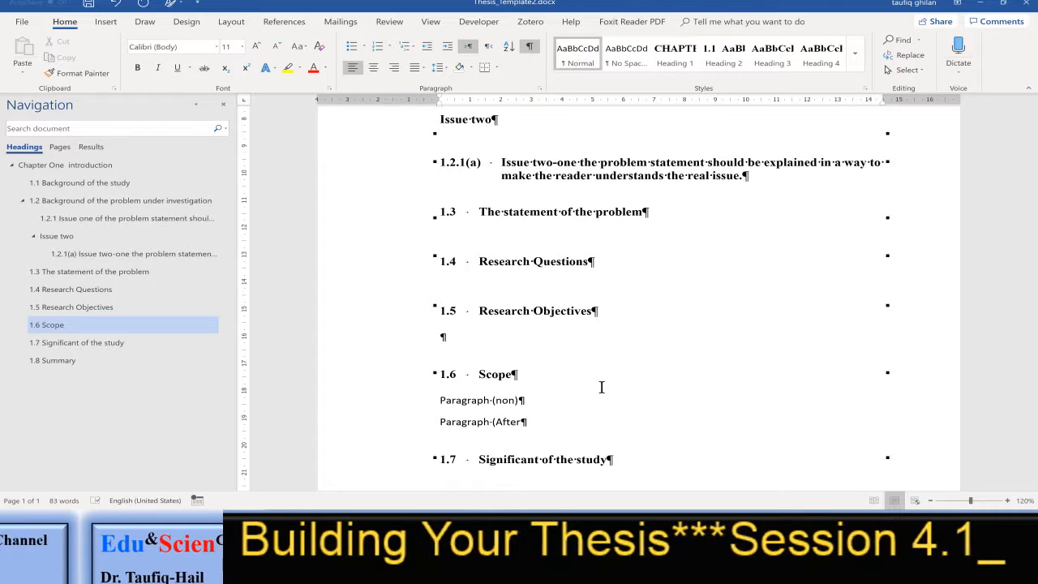
{"action": "type", "text": ")"}
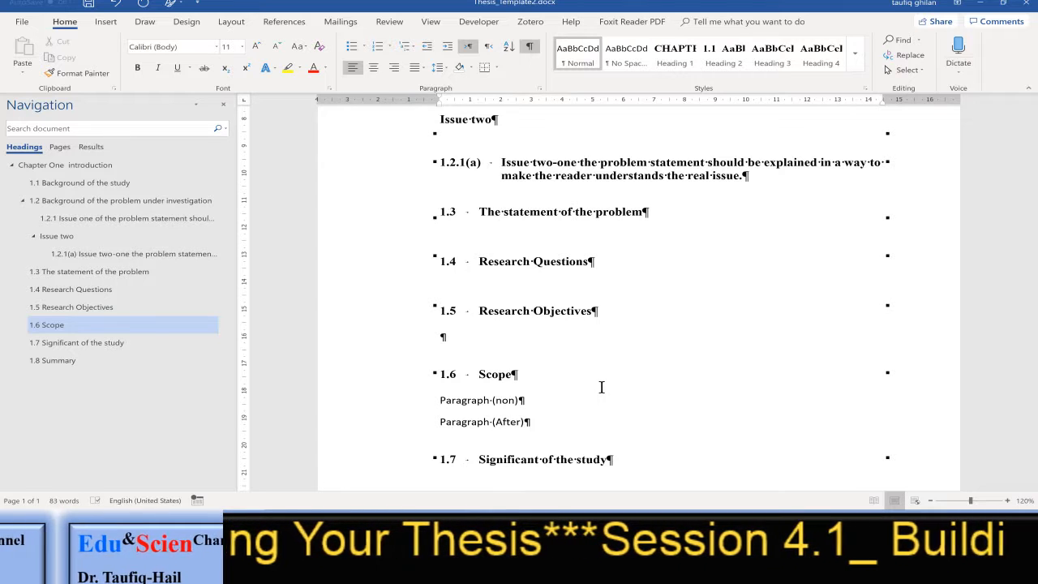
Add a third line reading "Paragraph (Before)" below the "Paragraph (After)" line
{"action": "key", "text": "Return"}
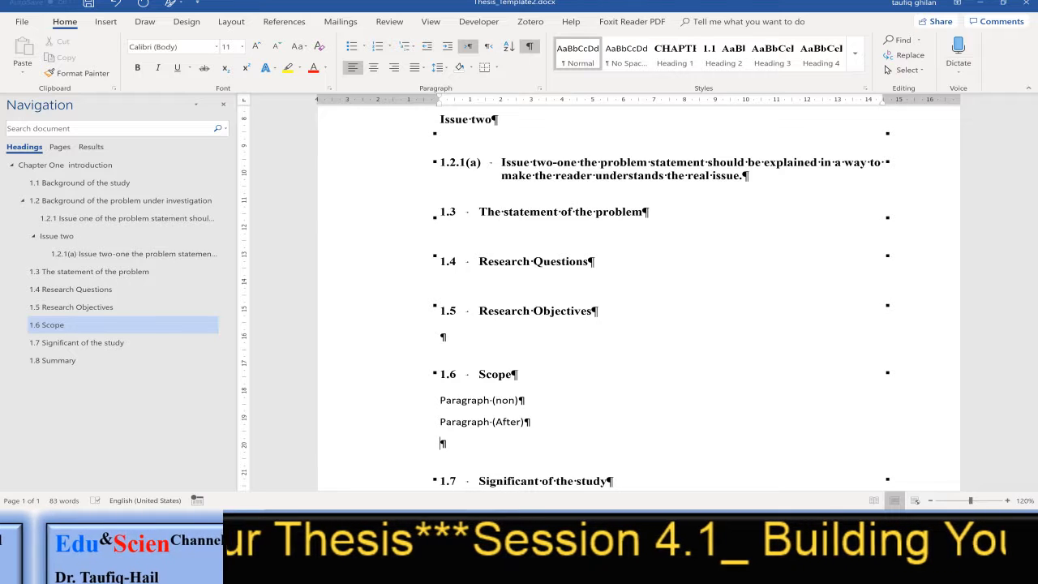
{"action": "type", "text": "pragrap"}
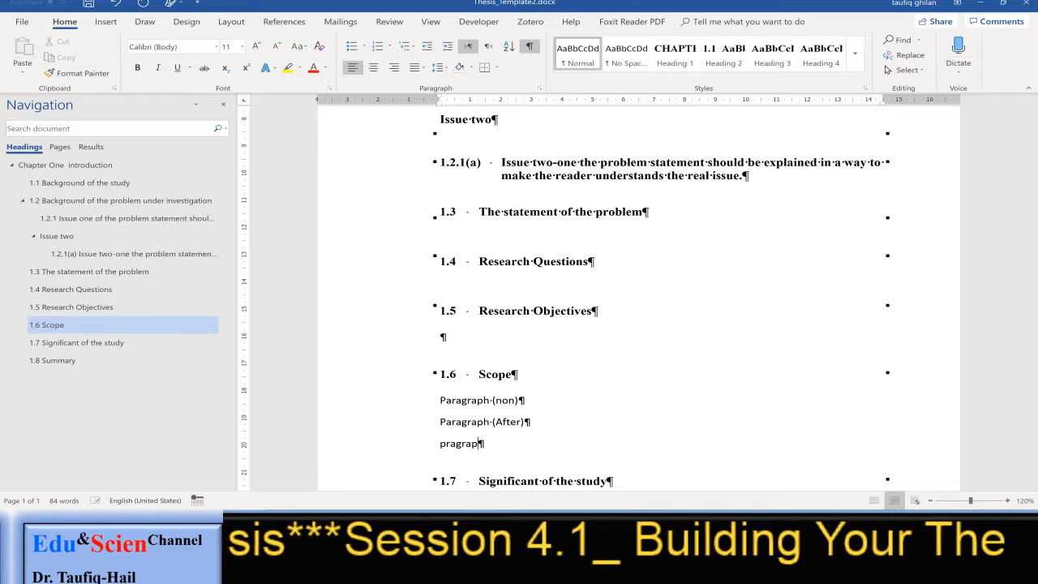
{"action": "type", "text": "h ("}
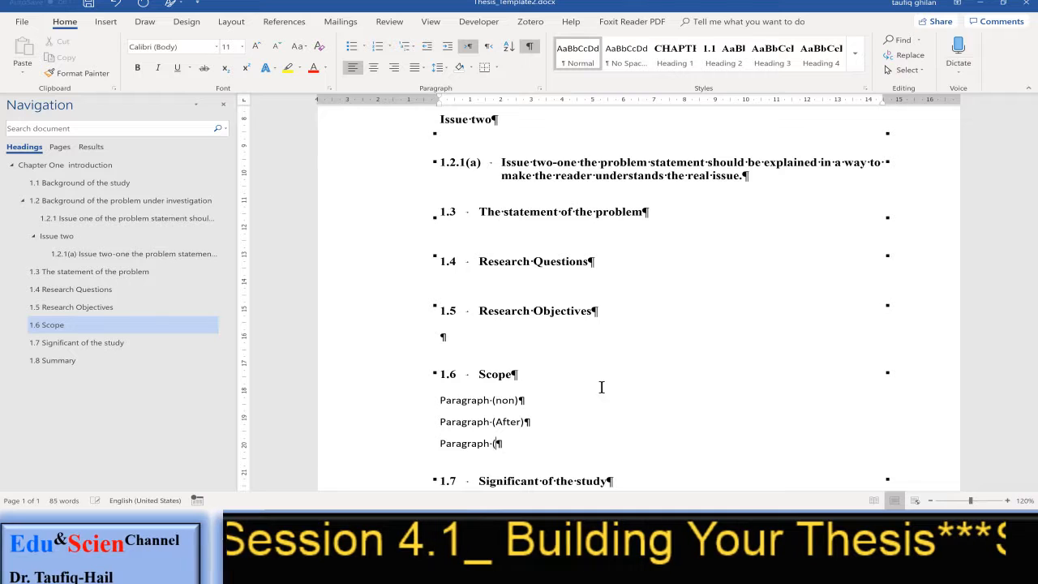
{"action": "type", "text": "Before"}
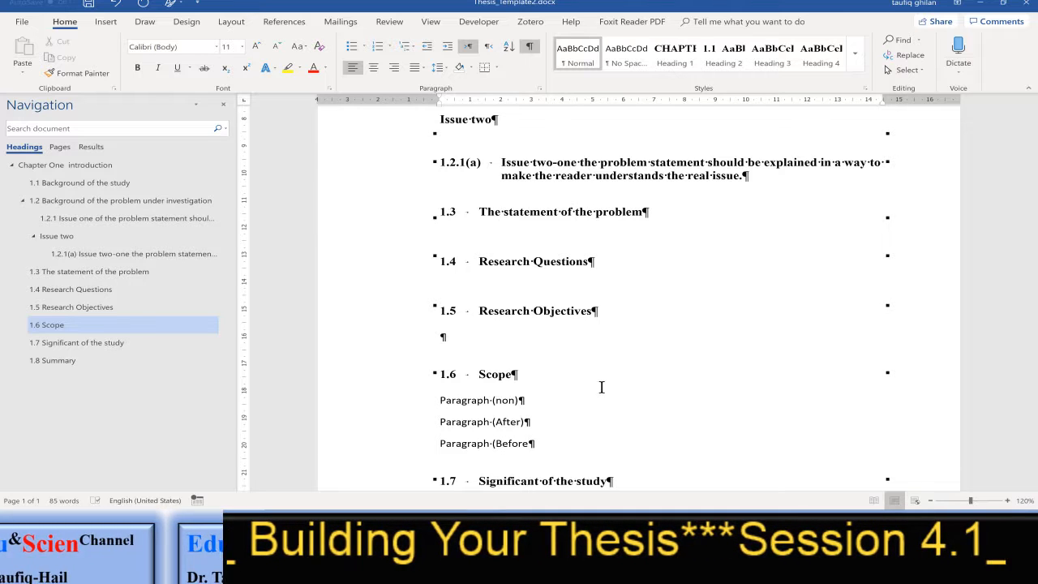
{"action": "type", "text": ")"}
Add a fourth line reading "Paragraph (Before_After)" below the "Paragraph (Before)" line
{"action": "key", "text": "Return"}
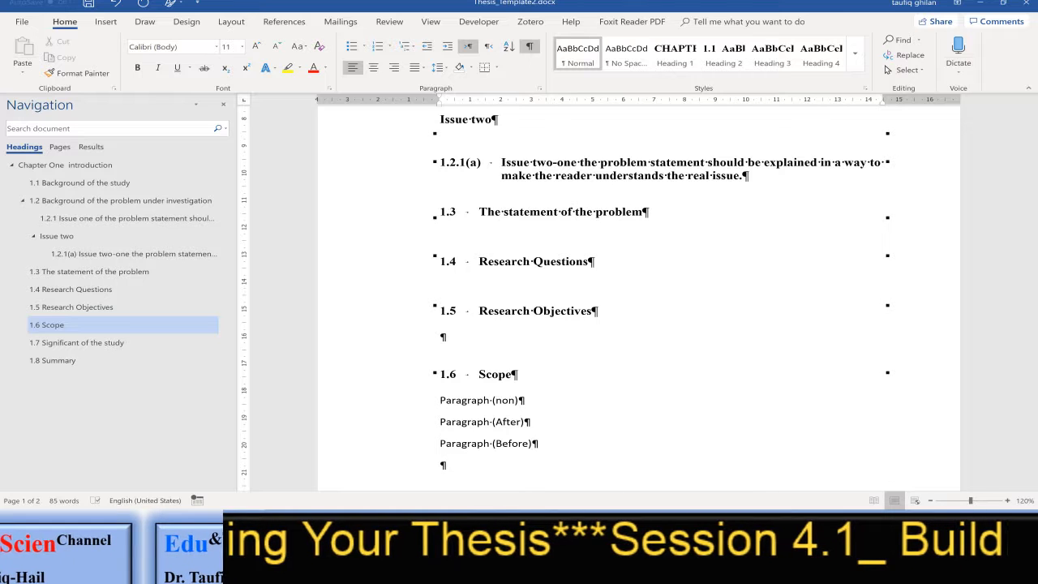
{"action": "type", "text": "Pr"}
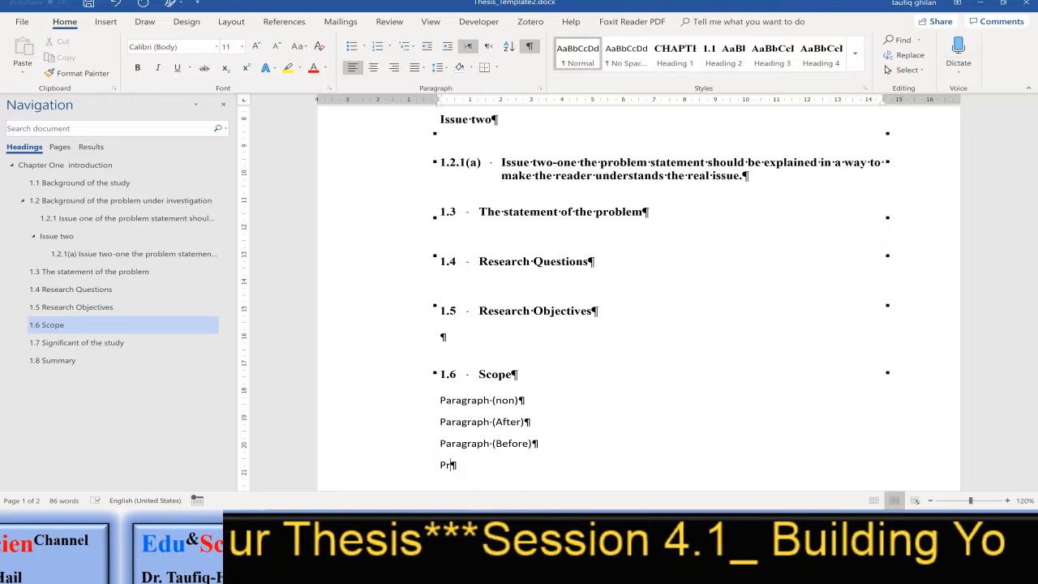
{"action": "type", "text": "agraph"}
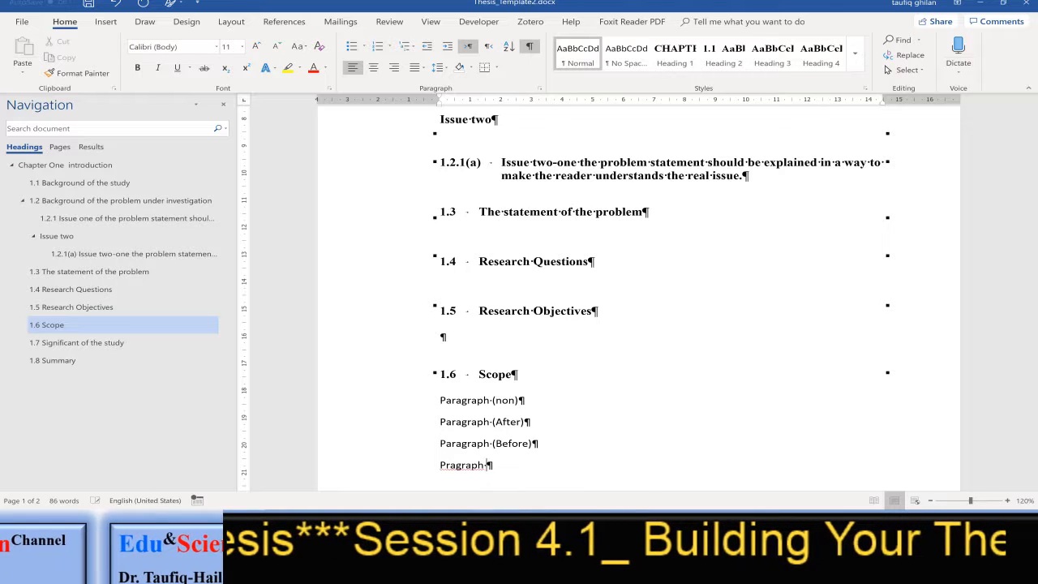
{"action": "type", "text": " ("}
{"action": "key", "text": "BackSpace"}
{"action": "key", "text": "BackSpace"}
{"action": "key", "text": "BackSpace"}
{"action": "key", "text": "BackSpace"}
{"action": "key", "text": "BackSpace"}
{"action": "key", "text": "BackSpace"}
{"action": "key", "text": "BackSpace"}
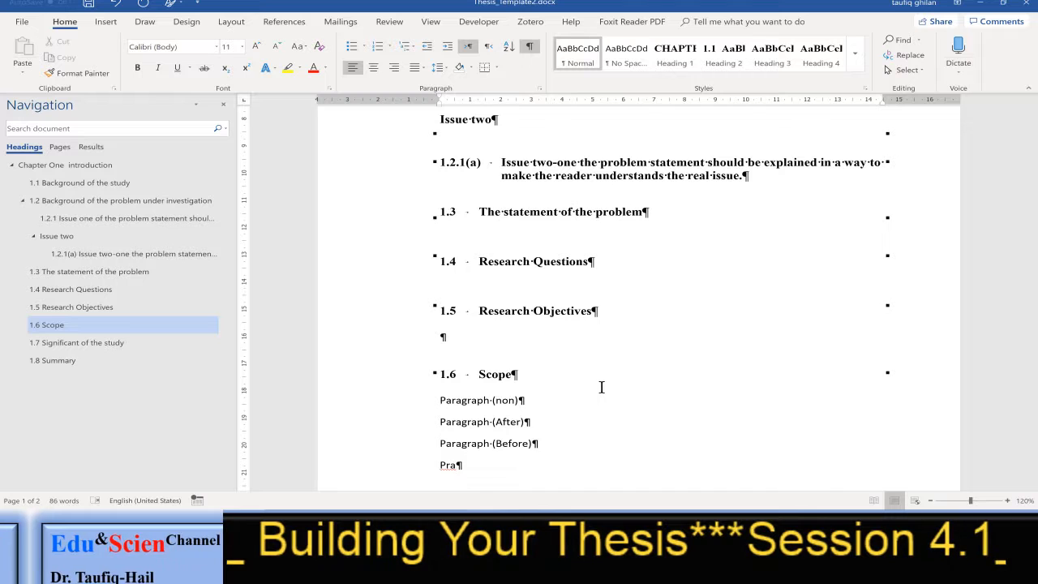
{"action": "key", "text": "BackSpace"}
{"action": "key", "text": "BackSpace"}
{"action": "type", "text": "arag"}
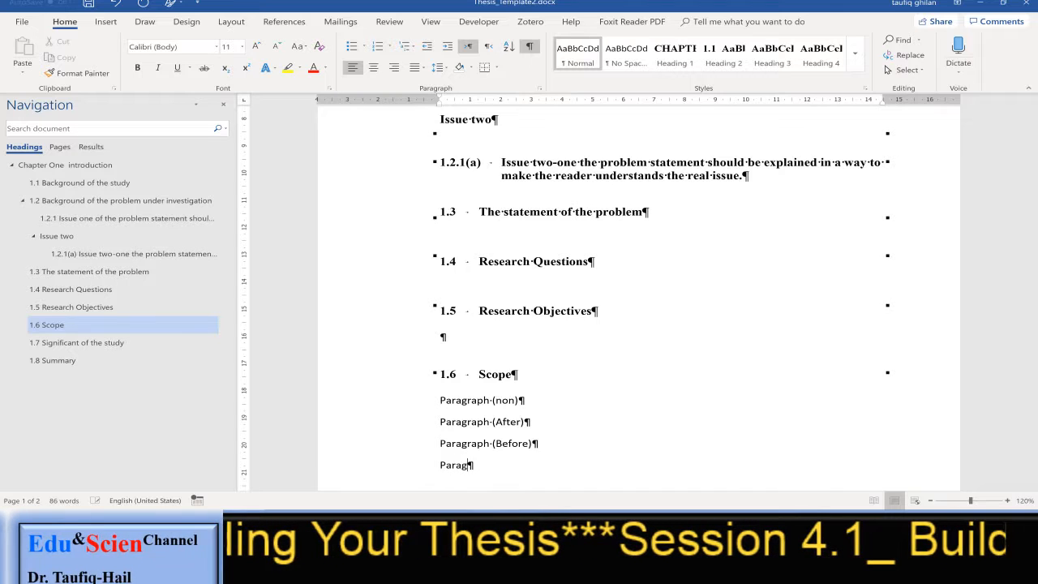
{"action": "type", "text": "raph "}
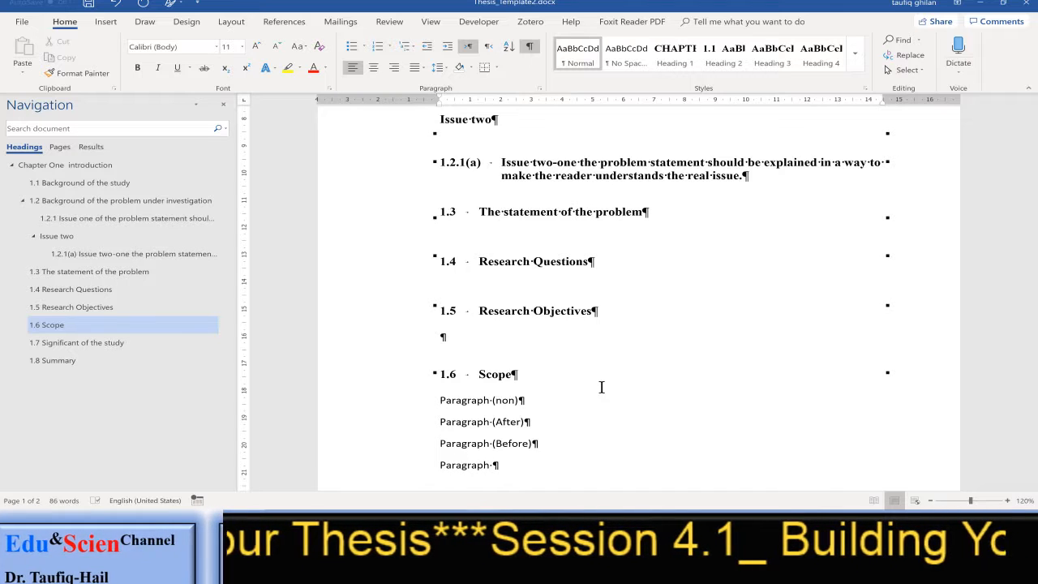
{"action": "type", "text": "(af"}
{"action": "key", "text": "BackSpace"}
{"action": "key", "text": "BackSpace"}
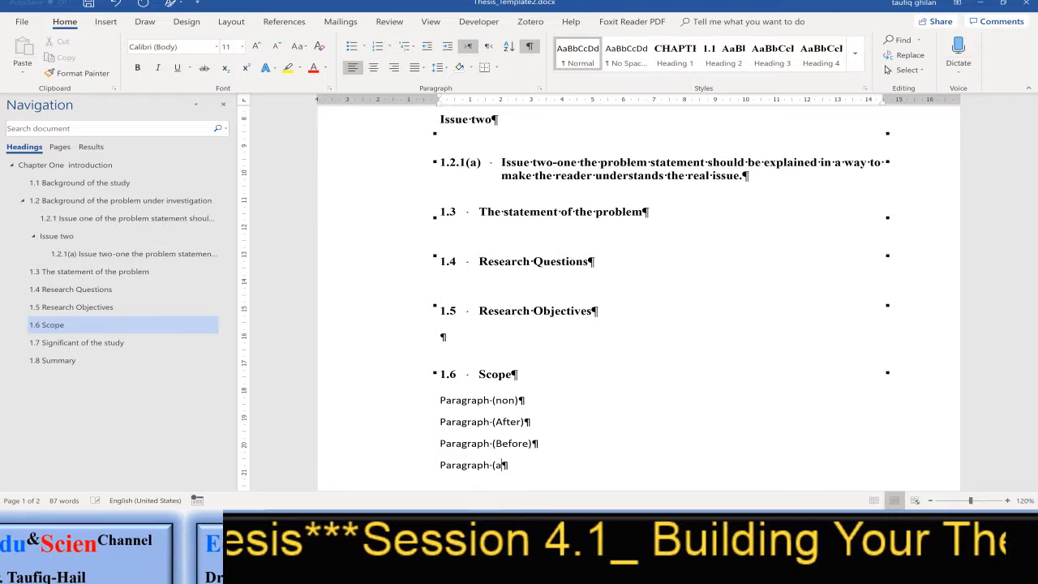
{"action": "type", "text": "Before"}
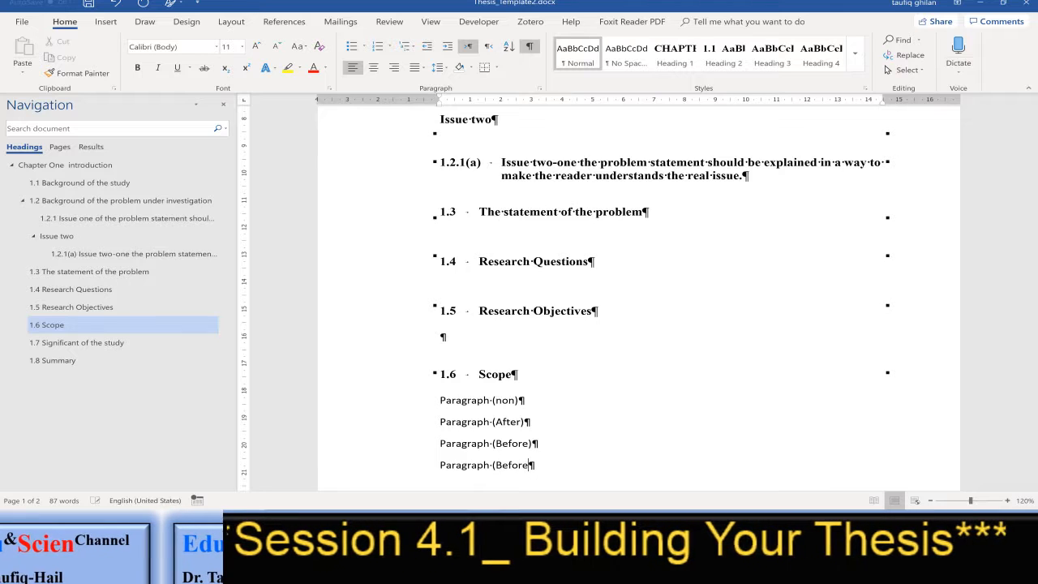
{"action": "type", "text": "_After)"}
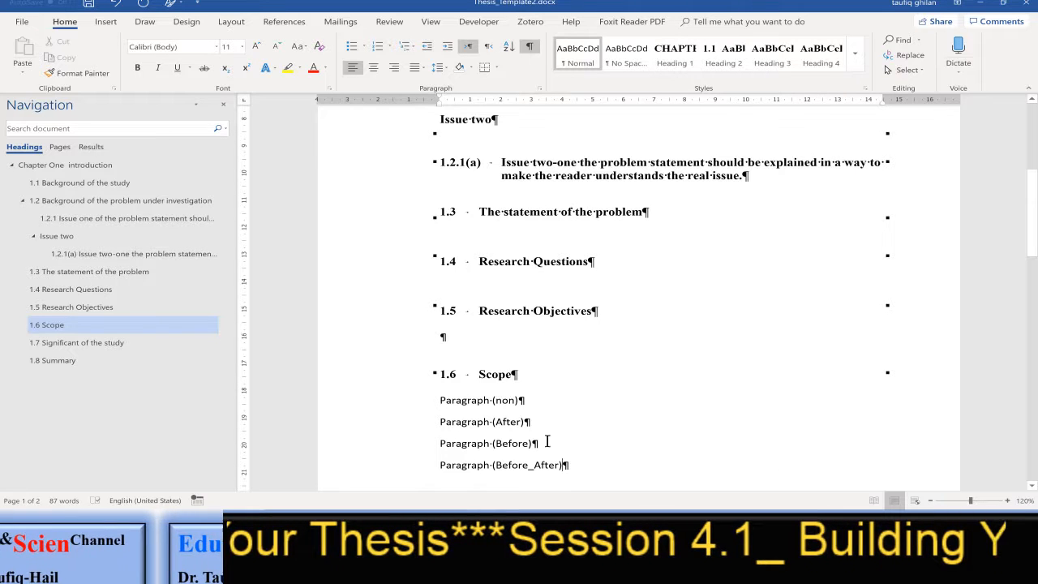
Generate sample paragraphs with =rand() on a new line after "Paragraph (Before_After)"
{"action": "scroll", "coordinate": [600, 422], "scroll_direction": "down", "scroll_amount": 2}
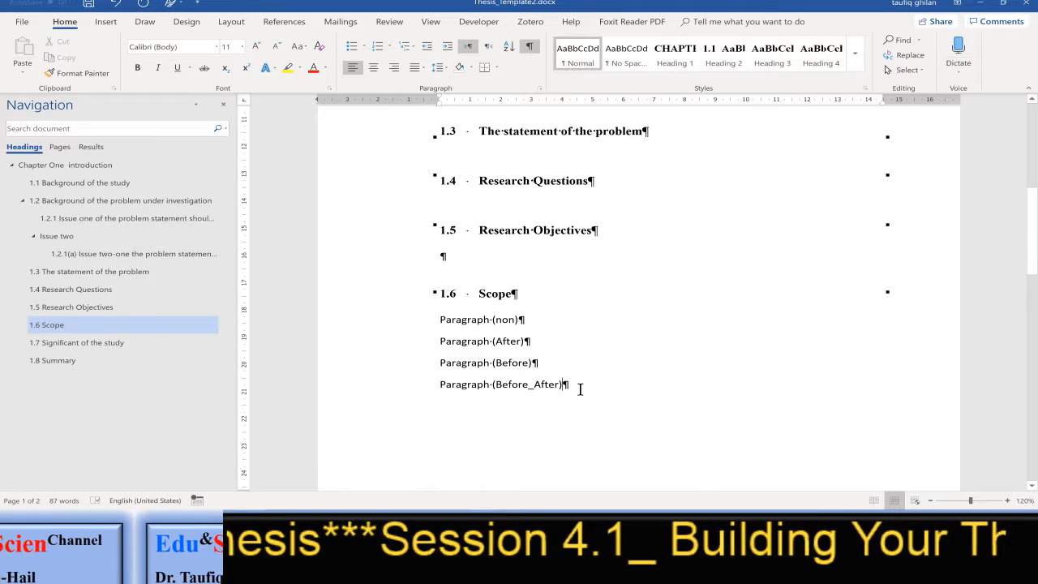
{"action": "left_click", "coordinate": [580, 390]}
{"action": "key", "text": "Return"}
{"action": "type", "text": "="}
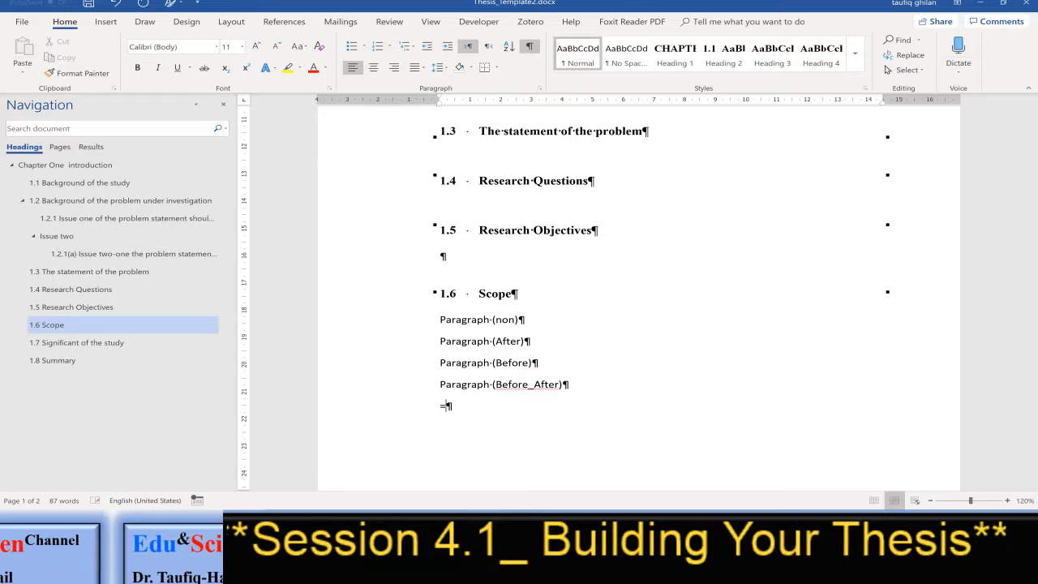
{"action": "type", "text": "rand()"}
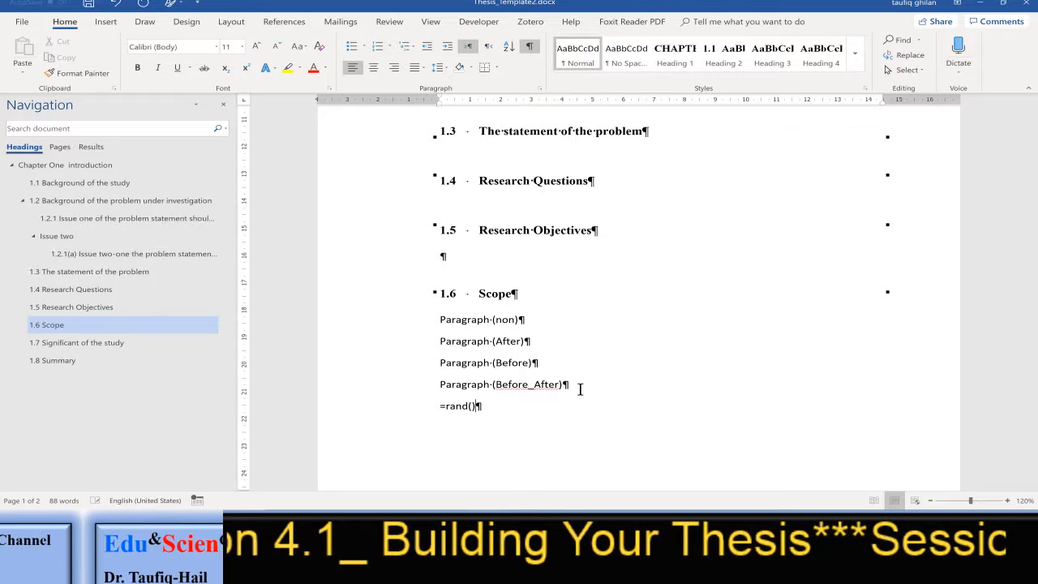
{"action": "key", "text": "Return"}
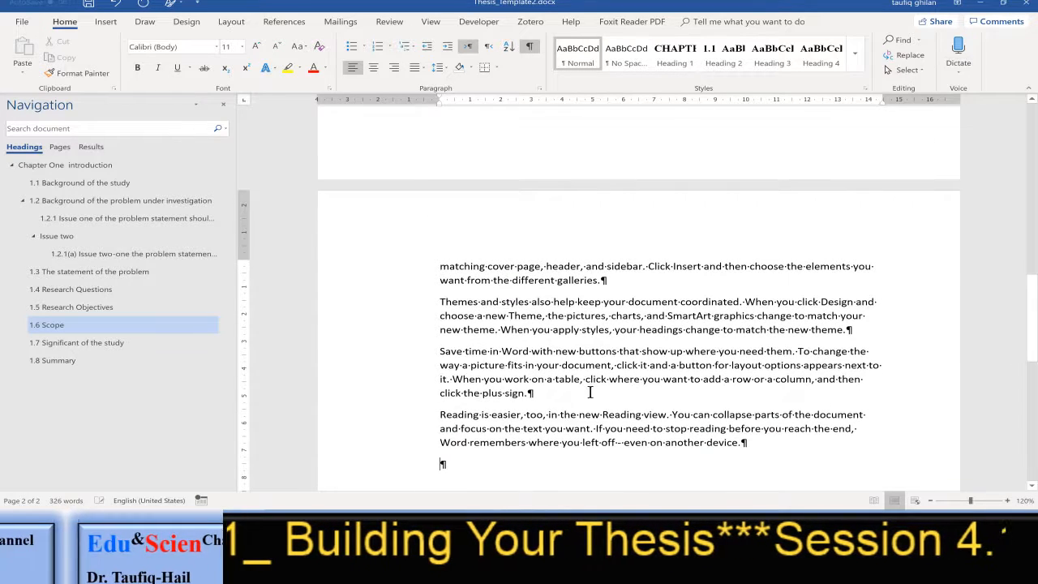
Start a new style from formatting and name it "Paragraph(non)"
{"action": "scroll", "coordinate": [590, 393], "scroll_direction": "up", "scroll_amount": 3}
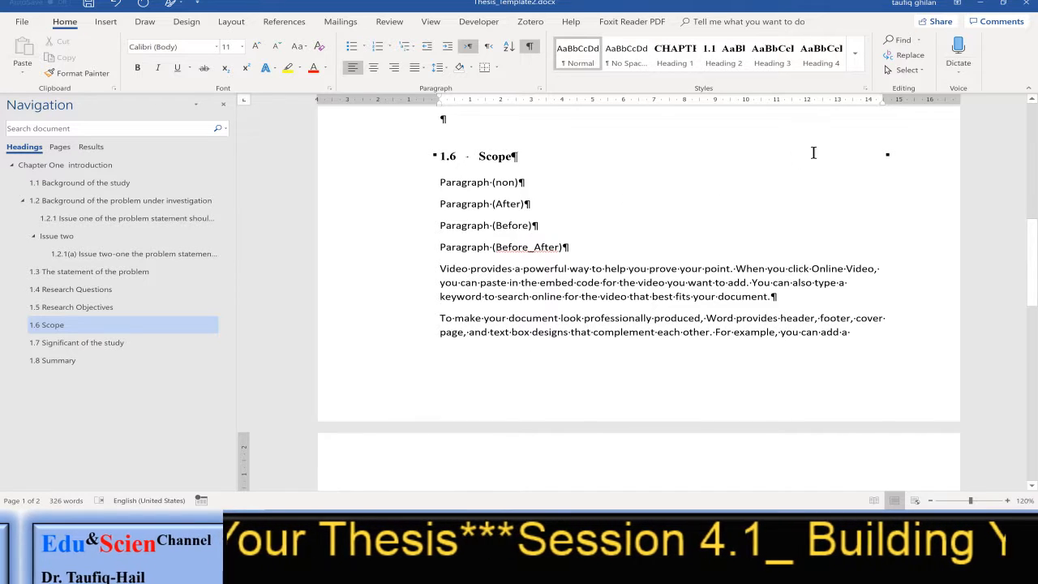
{"action": "left_click", "coordinate": [866, 87]}
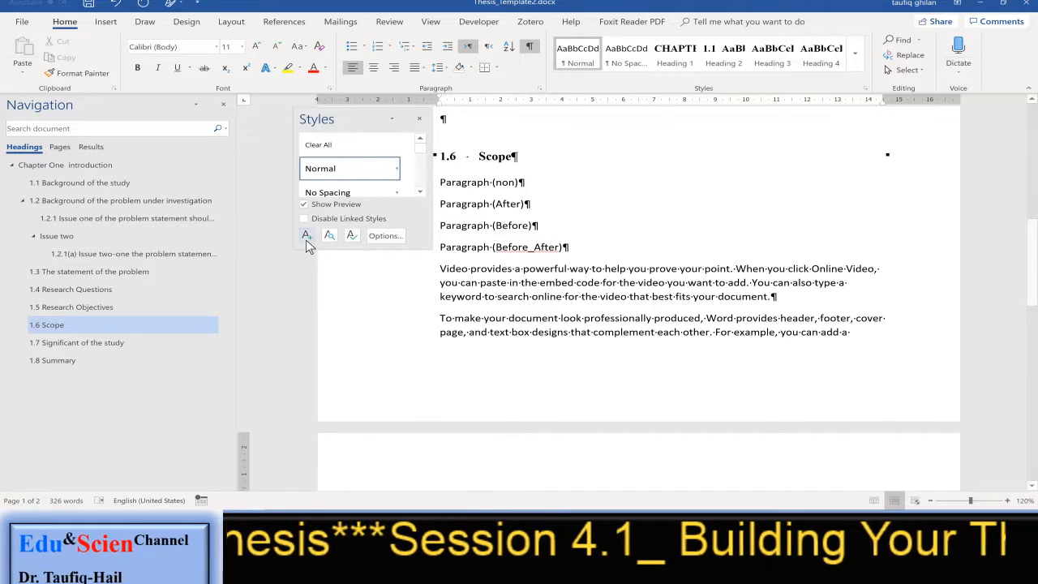
{"action": "left_click", "coordinate": [306, 237]}
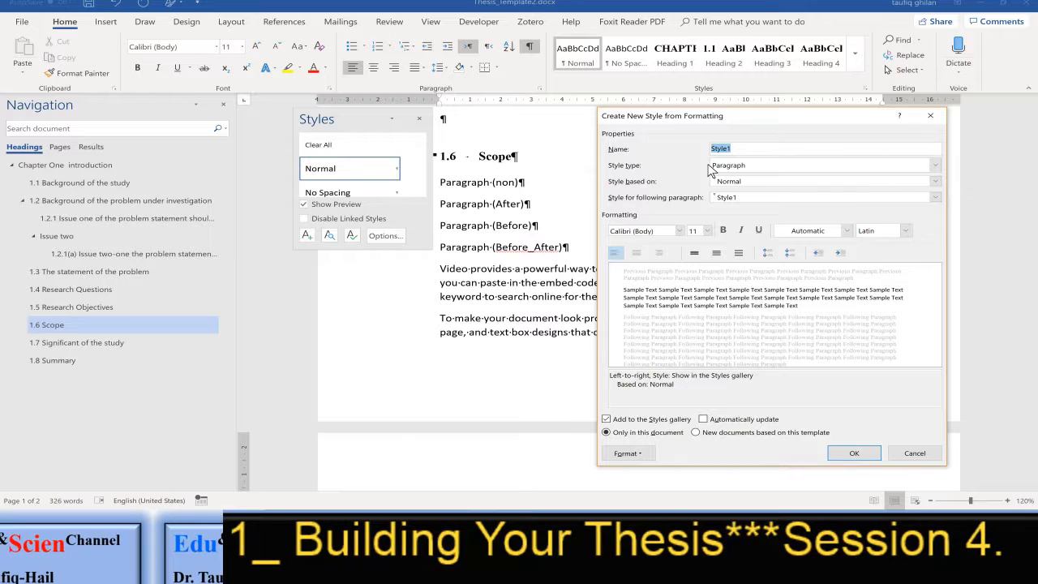
{"action": "type", "text": "Pfa"}
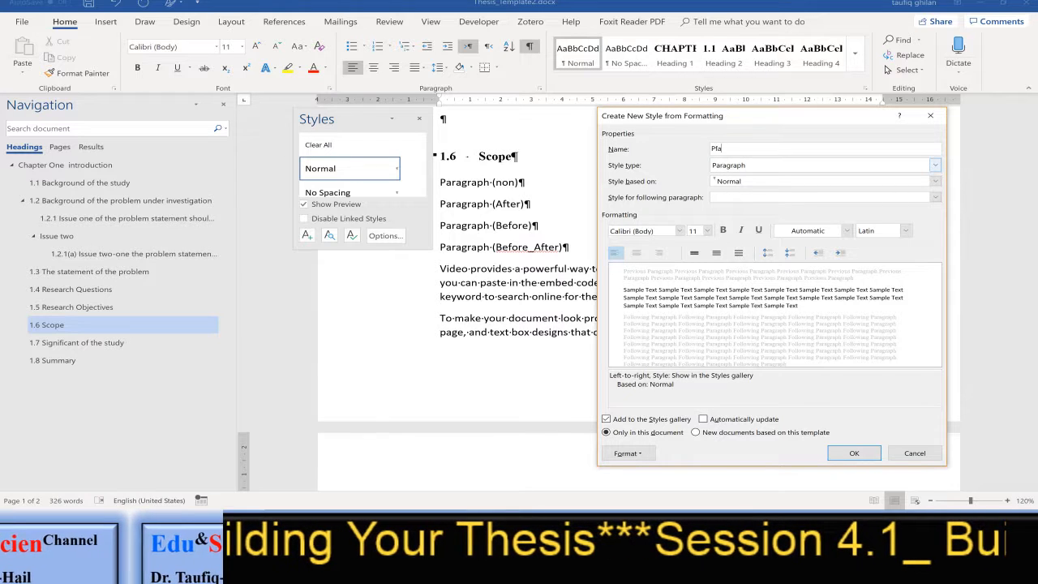
{"action": "key", "text": "BackSpace"}
{"action": "key", "text": "BackSpace"}
{"action": "type", "text": "ara"}
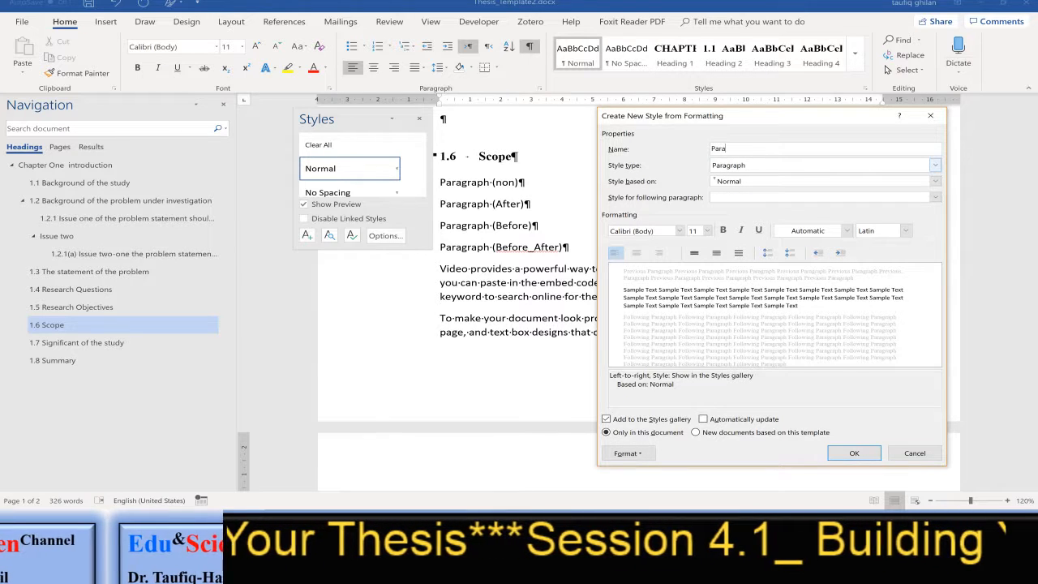
{"action": "type", "text": "graph"}
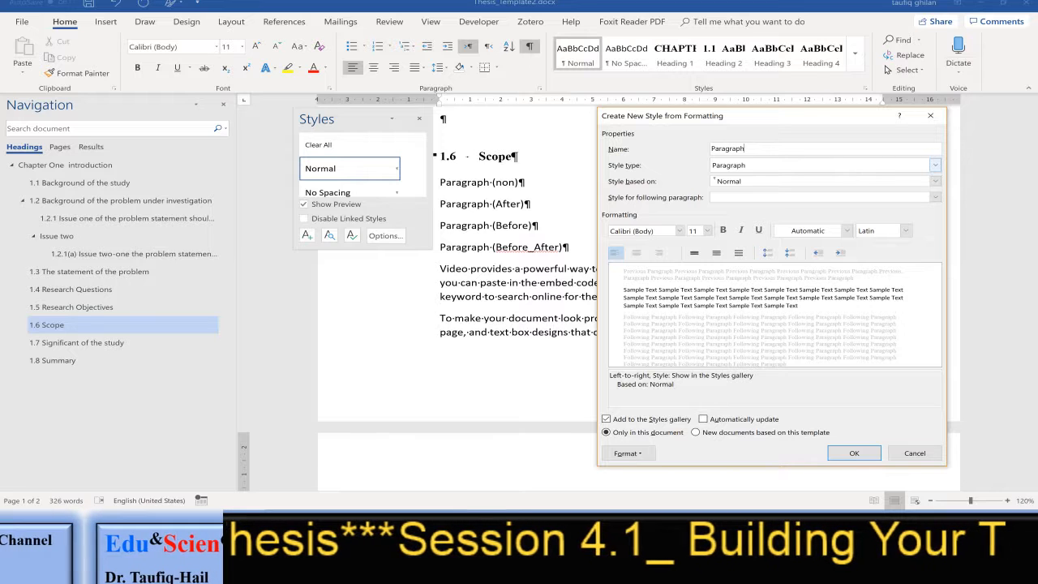
{"action": "type", "text": "(non"}
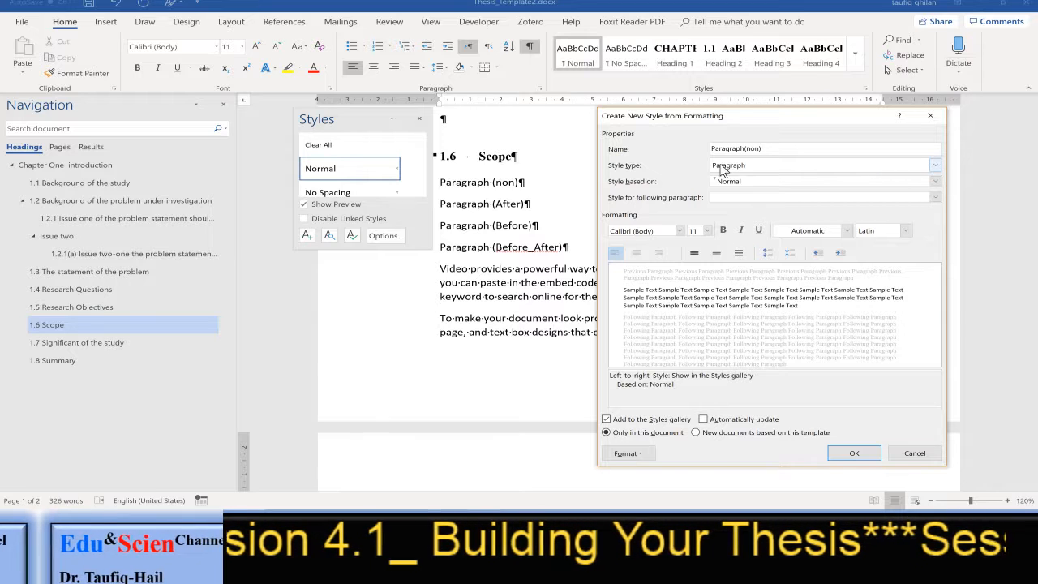
Make Paragraph(non) the style for its following paragraph and set its font colour to Automatic
{"action": "left_click", "coordinate": [798, 201]}
{"action": "left_click", "coordinate": [797, 201]}
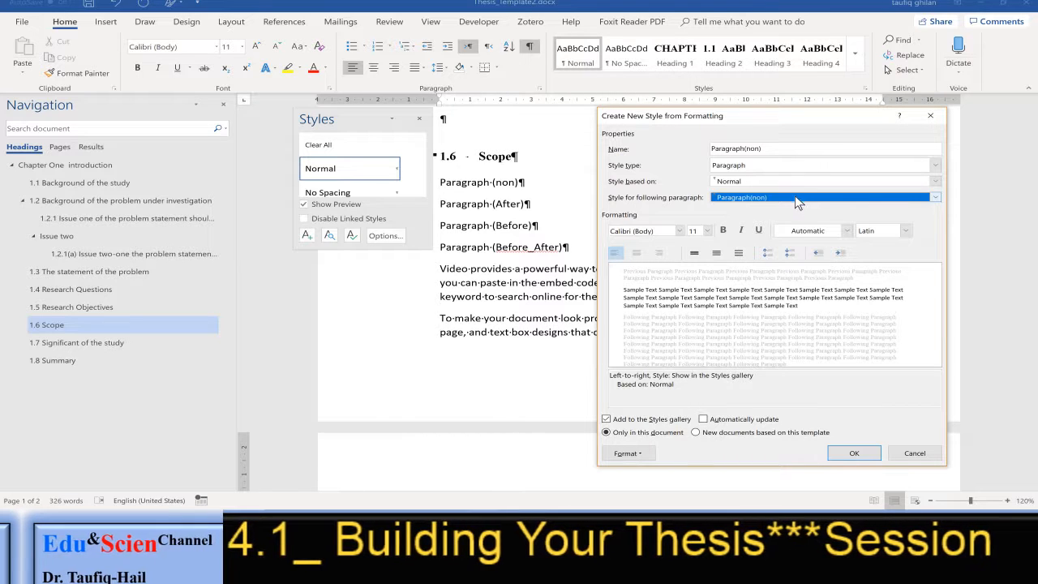
{"action": "left_click", "coordinate": [837, 231]}
{"action": "left_click", "coordinate": [811, 243]}
Set the Paragraph(non) style's font to Times New Roman (Headings CS) at 12 pt
{"action": "left_click", "coordinate": [707, 231]}
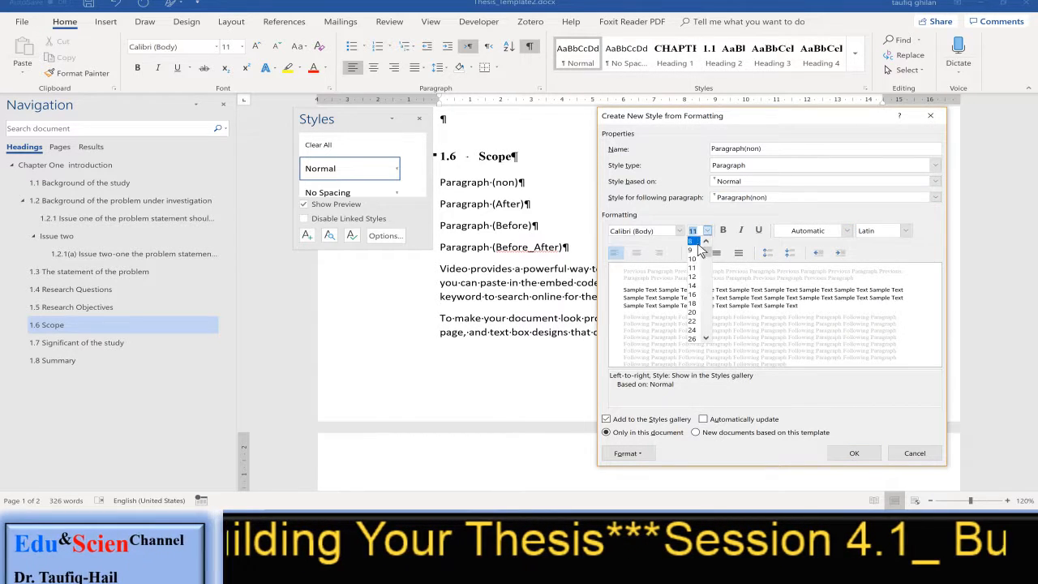
{"action": "left_click", "coordinate": [698, 284]}
{"action": "left_click", "coordinate": [655, 231]}
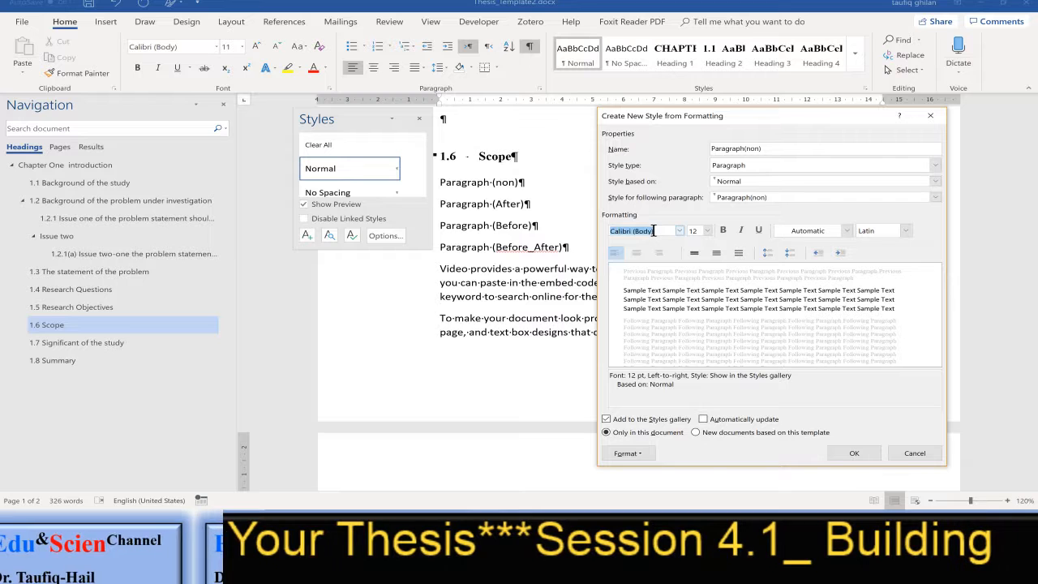
{"action": "type", "text": "Times New Roman (Headings CS)"}
{"action": "key", "text": "Return"}
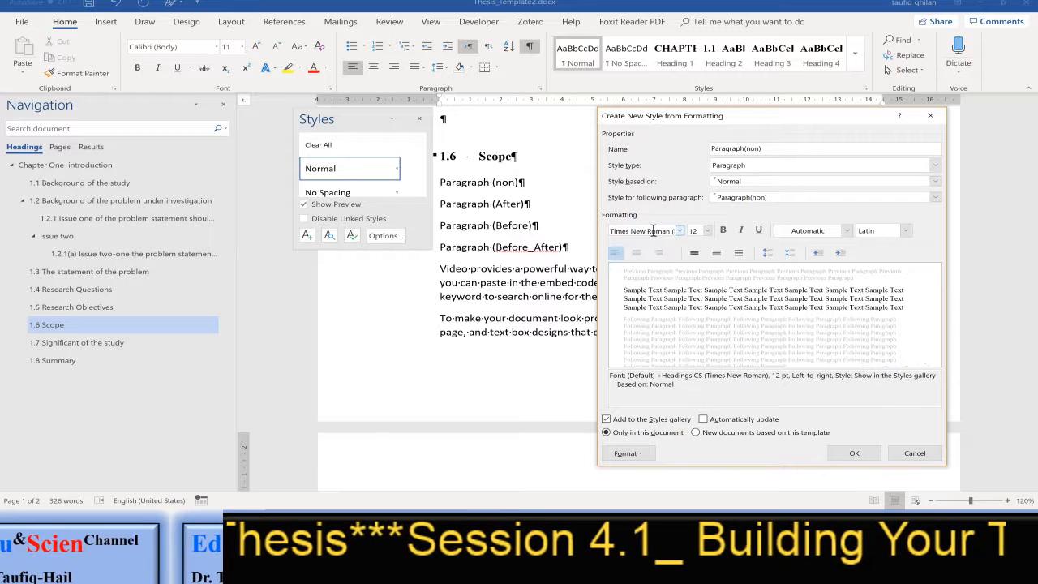
In the paragraph formatting of Paragraph(non), set Justified alignment and a first-line indent of 1.27 cm
{"action": "left_click", "coordinate": [637, 453]}
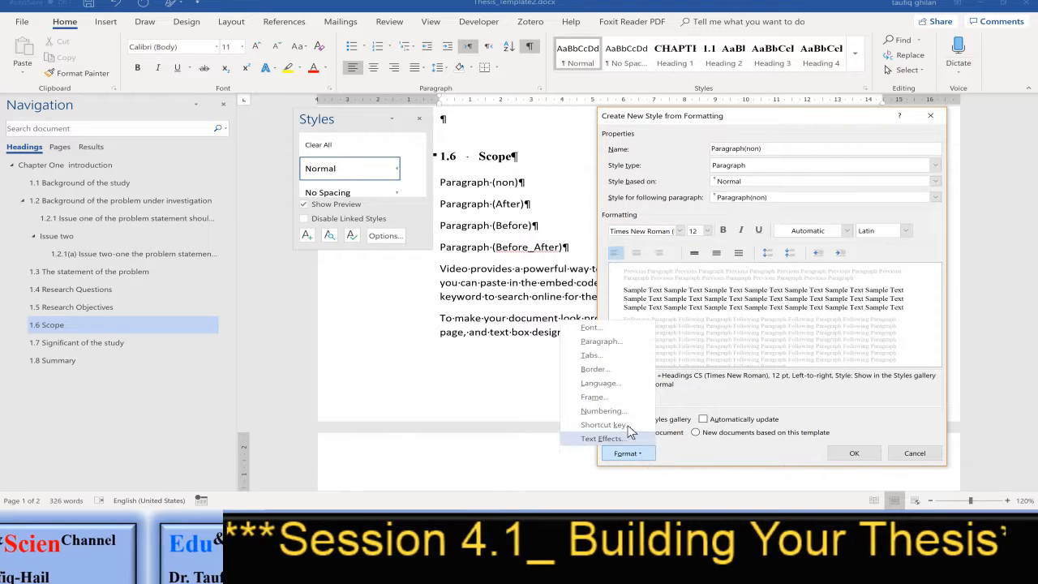
{"action": "left_click", "coordinate": [614, 347]}
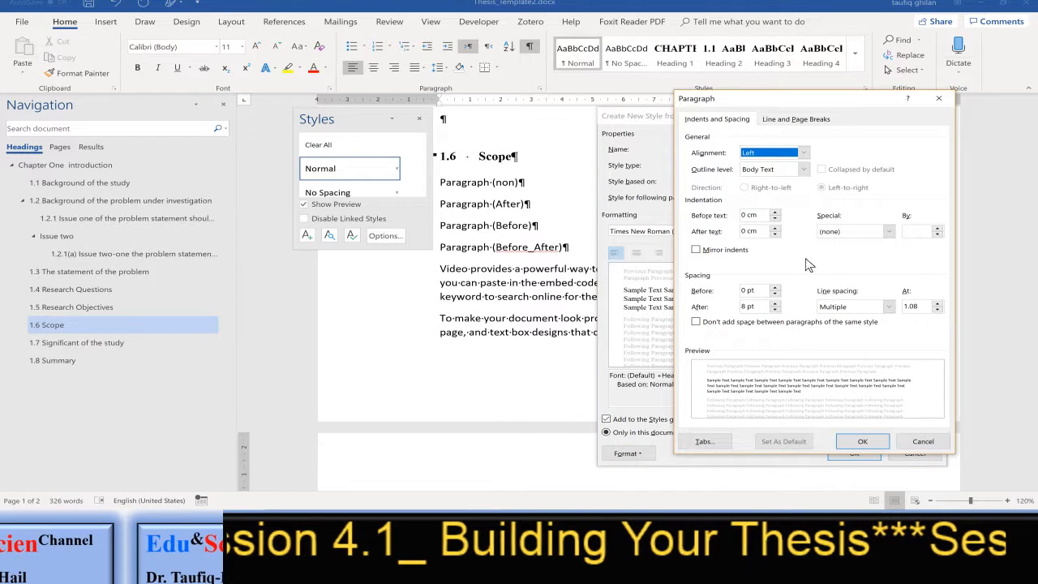
{"action": "left_click", "coordinate": [775, 157]}
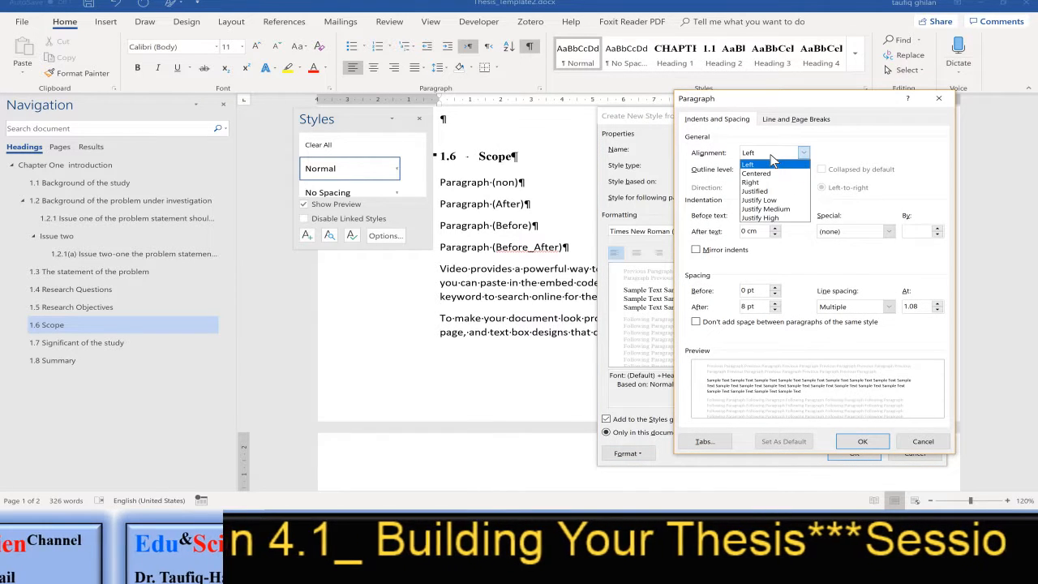
{"action": "left_click", "coordinate": [769, 193]}
{"action": "left_click", "coordinate": [858, 237]}
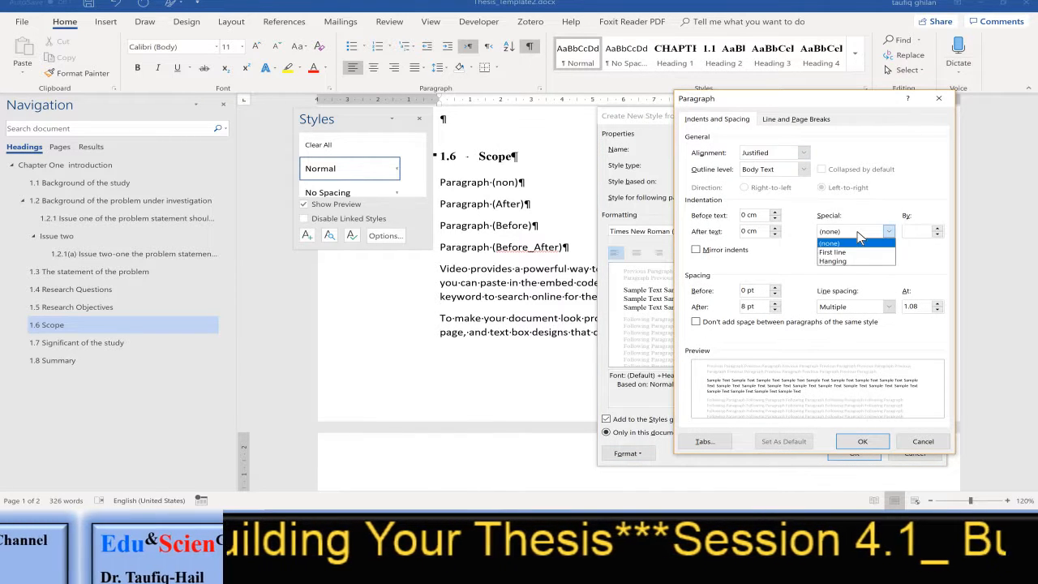
{"action": "left_click", "coordinate": [852, 253]}
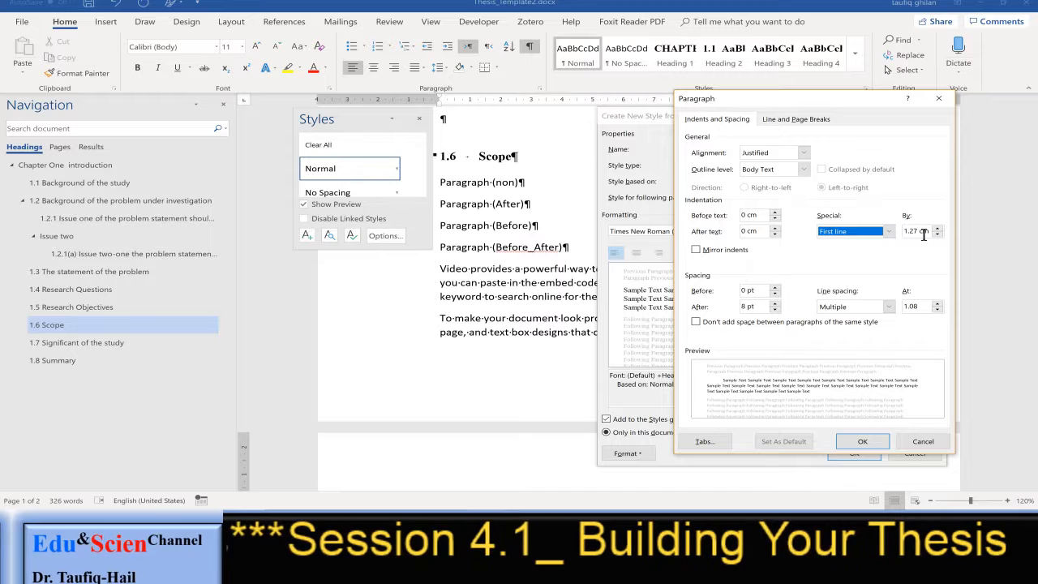
Set the spacing after to 0 pt and line spacing to Double, and finish creating the Paragraph(non) style
{"action": "left_click", "coordinate": [775, 310]}
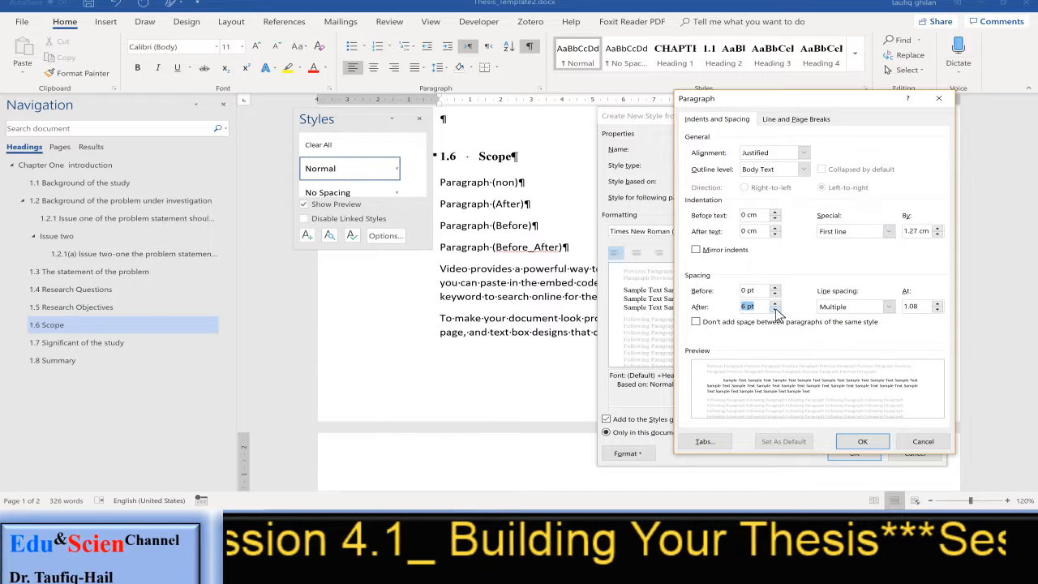
{"action": "left_click", "coordinate": [776, 310]}
{"action": "left_click", "coordinate": [775, 310]}
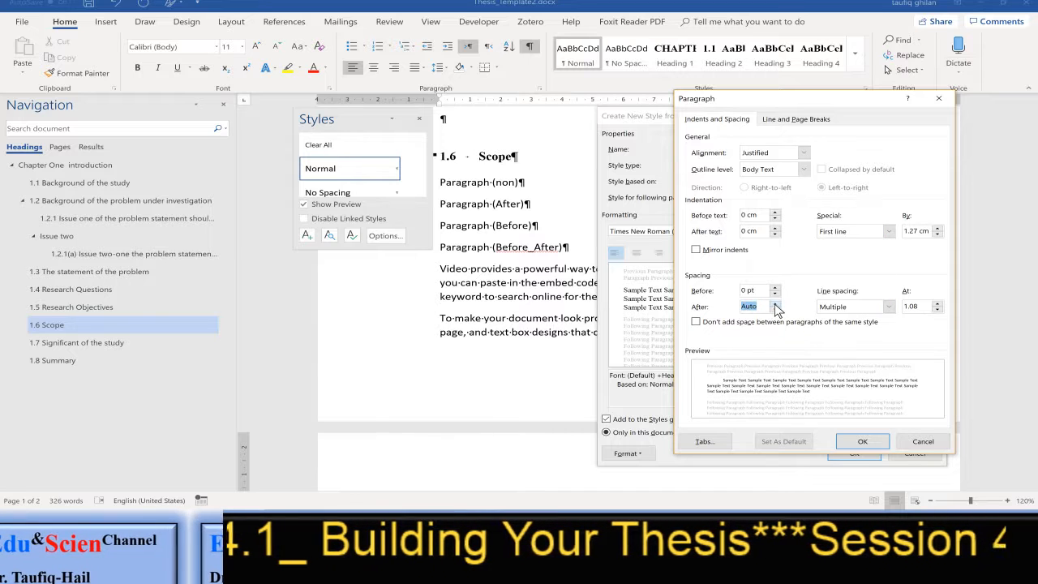
{"action": "left_click", "coordinate": [776, 304]}
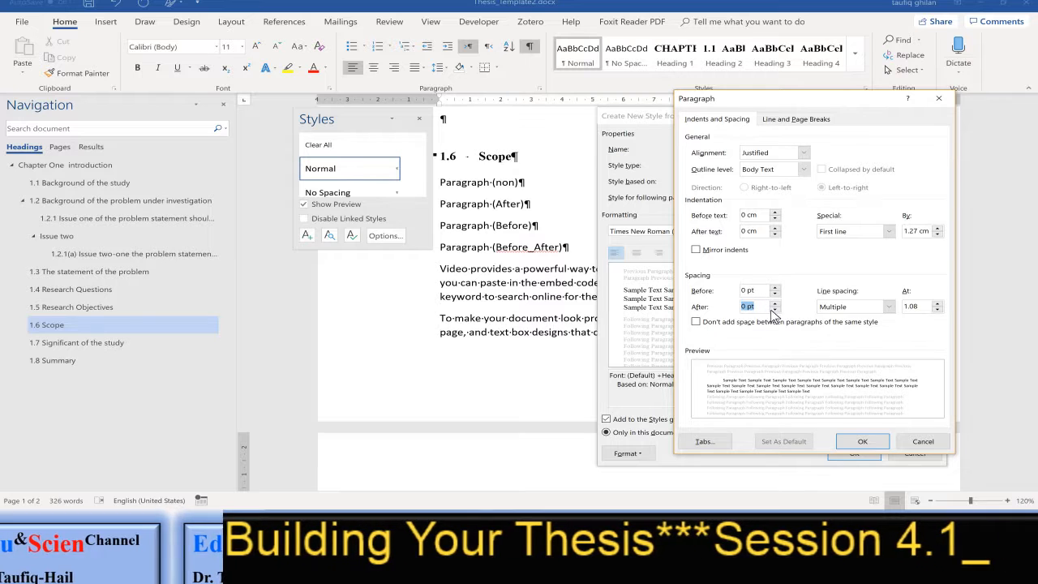
{"action": "left_click", "coordinate": [870, 308]}
{"action": "left_click", "coordinate": [852, 336]}
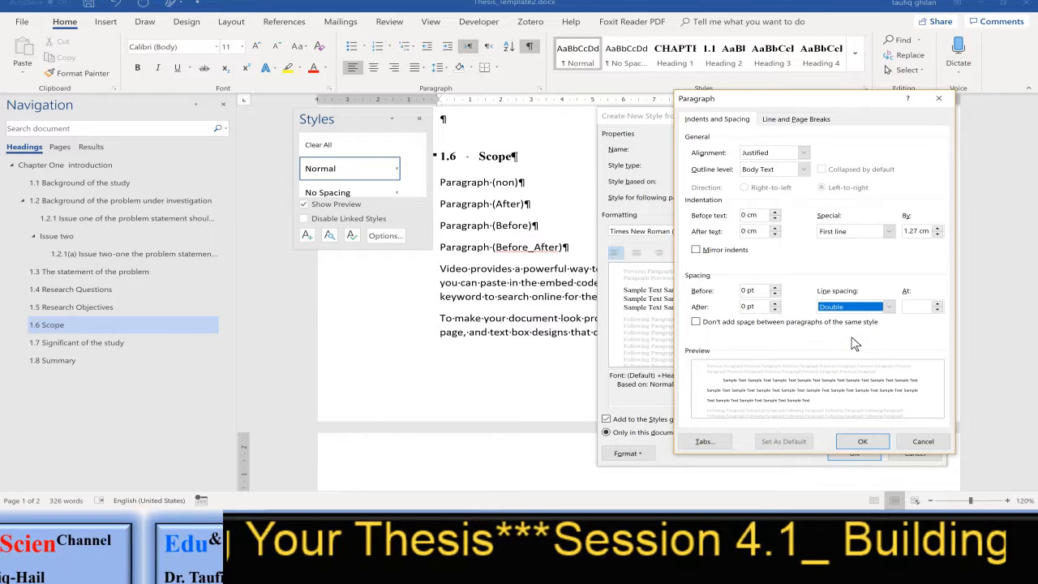
{"action": "left_click", "coordinate": [869, 440]}
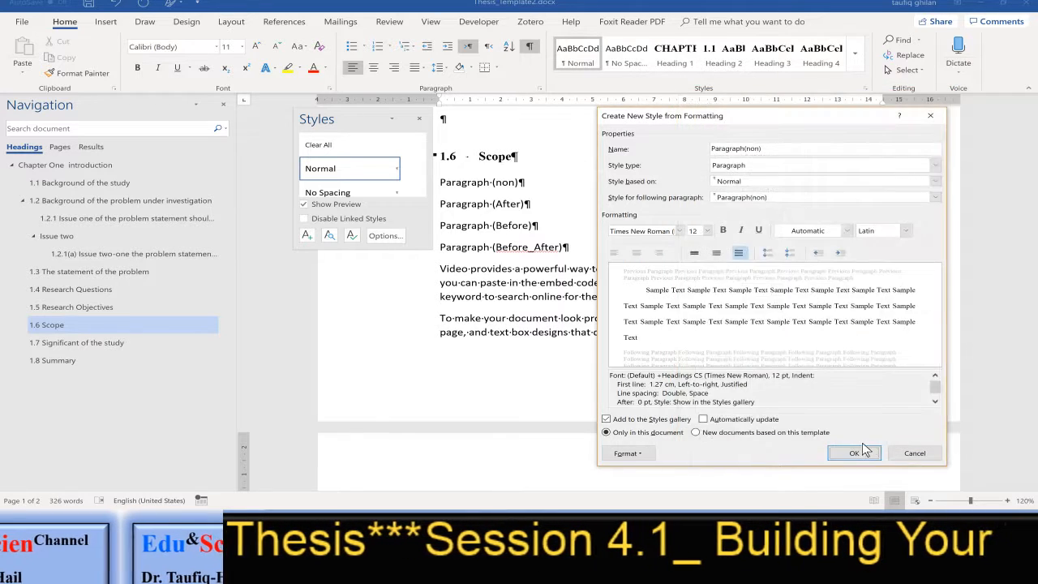
{"action": "left_click", "coordinate": [852, 453]}
Apply the Paragraph(non) style to the sample paragraph beginning "Video provides a powerful way"
{"action": "scroll", "coordinate": [695, 341], "scroll_direction": "up", "scroll_amount": 6}
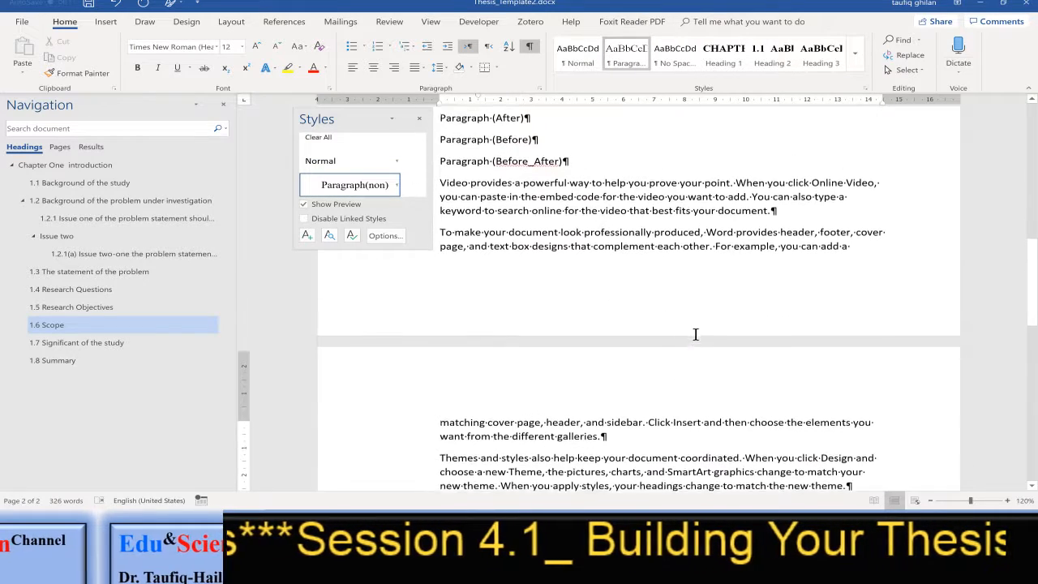
{"action": "left_click_drag", "start_coordinate": [439, 329], "coordinate": [779, 359]}
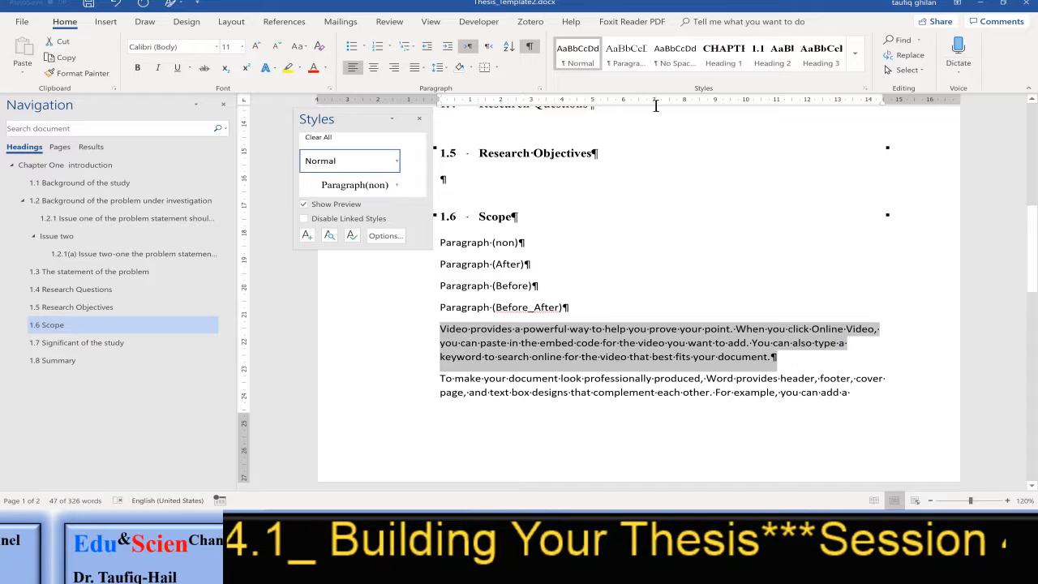
{"action": "left_click", "coordinate": [636, 65]}
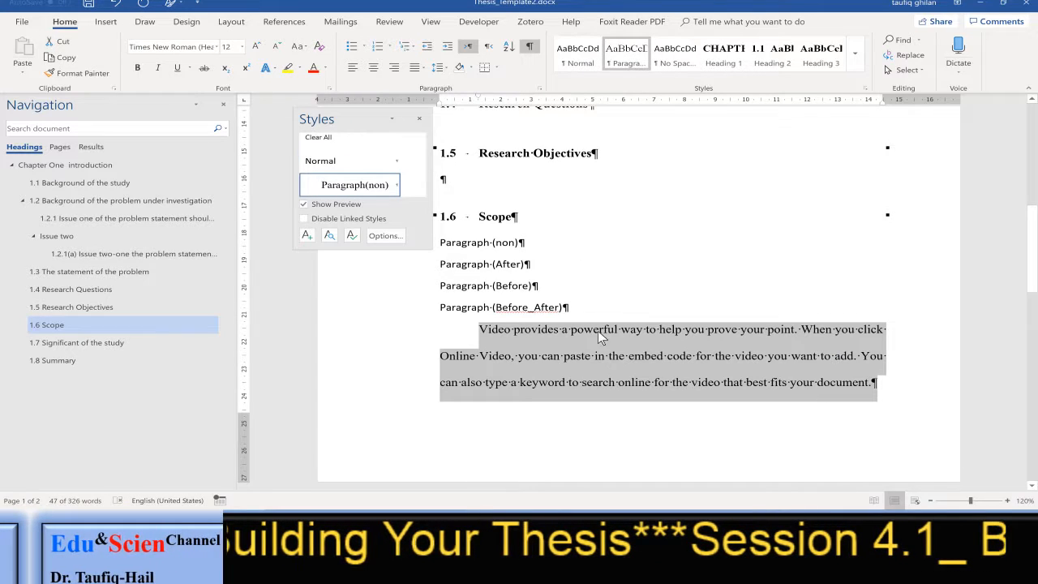
Start a new style from the paragraph beginning "To make your document look" and name it "Paragraph(Before)"
{"action": "scroll", "coordinate": [633, 336], "scroll_direction": "down", "scroll_amount": 6}
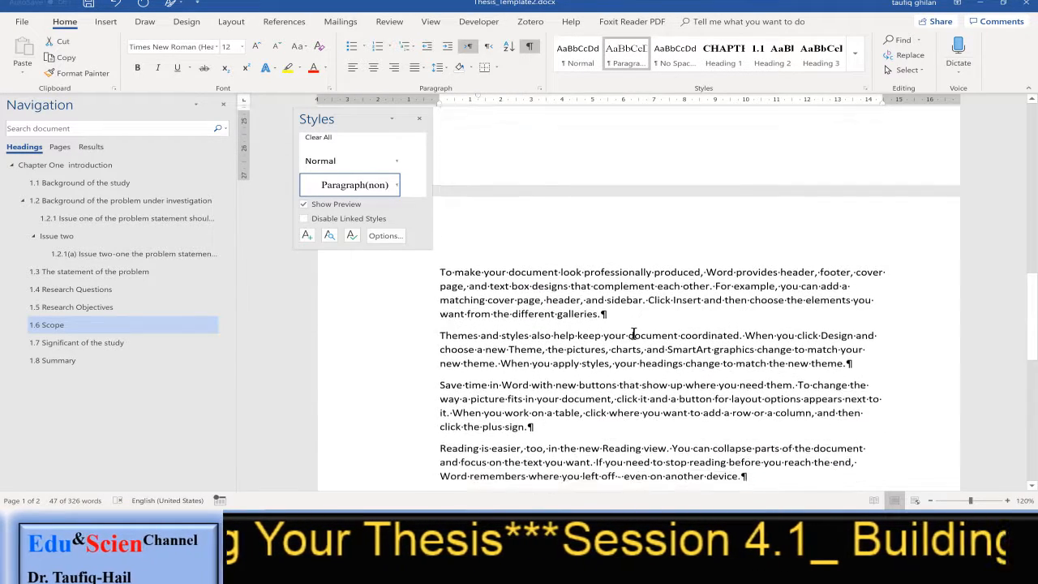
{"action": "scroll", "coordinate": [633, 333], "scroll_direction": "up", "scroll_amount": 2}
{"action": "left_click", "coordinate": [507, 388]}
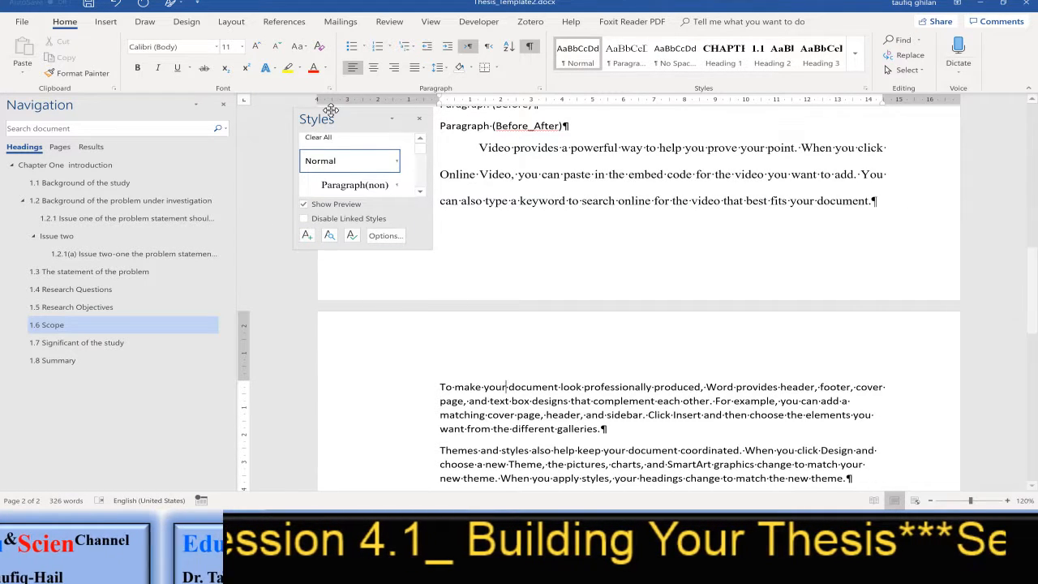
{"action": "left_click", "coordinate": [307, 236]}
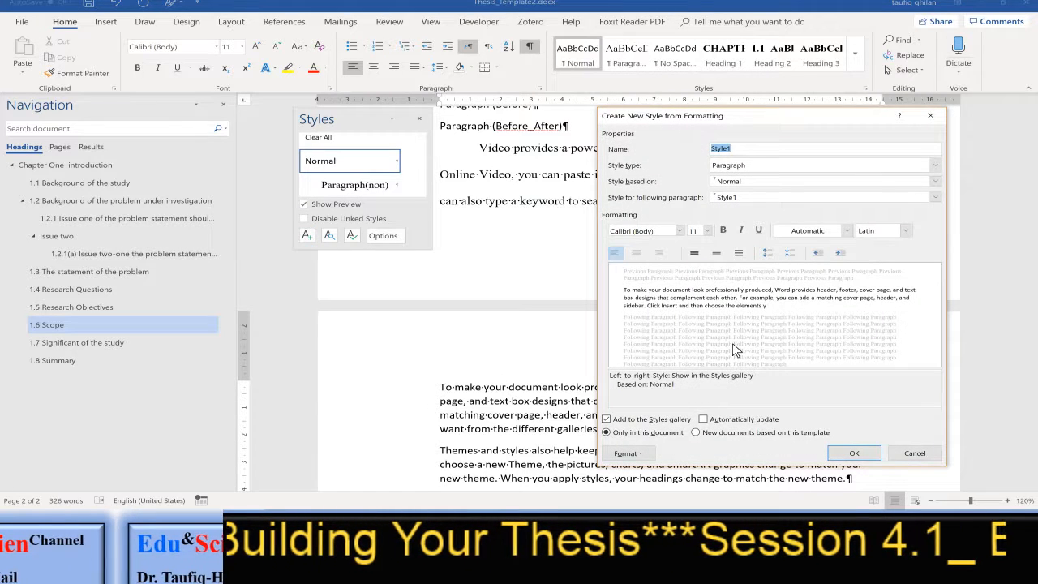
{"action": "type", "text": "P"}
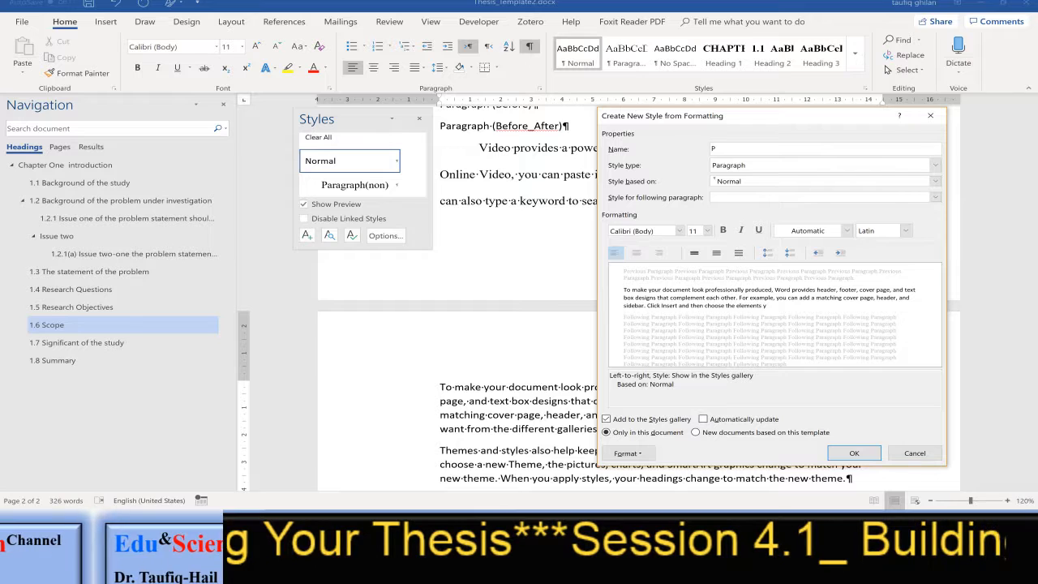
{"action": "type", "text": "ara"}
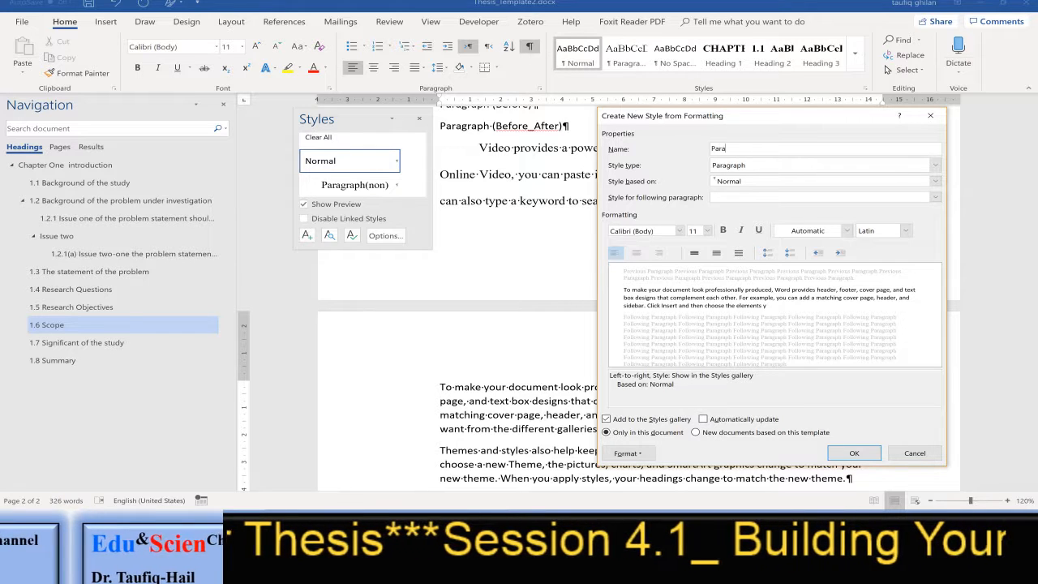
{"action": "type", "text": "graph"}
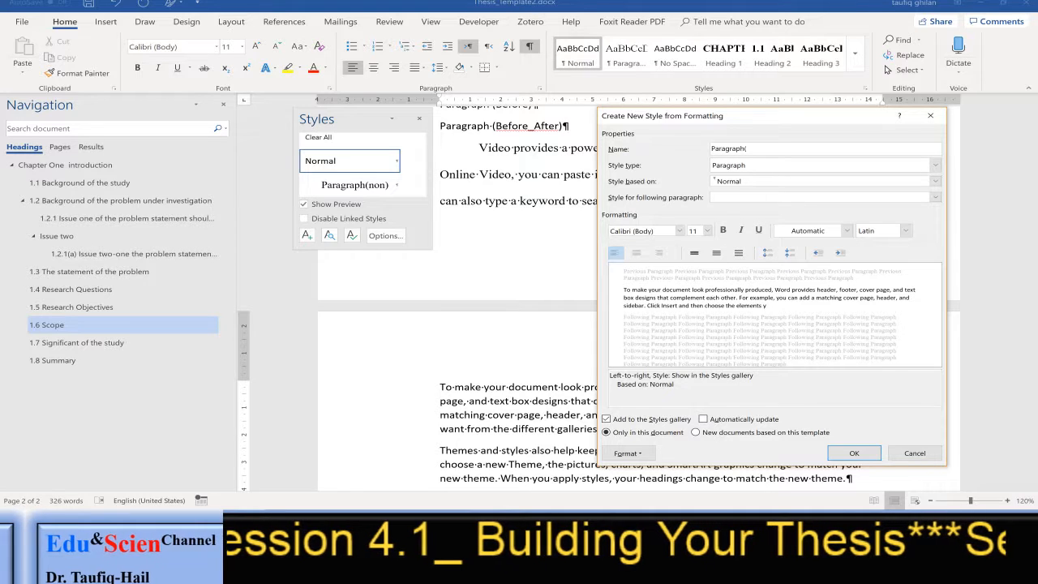
{"action": "type", "text": "(Before"}
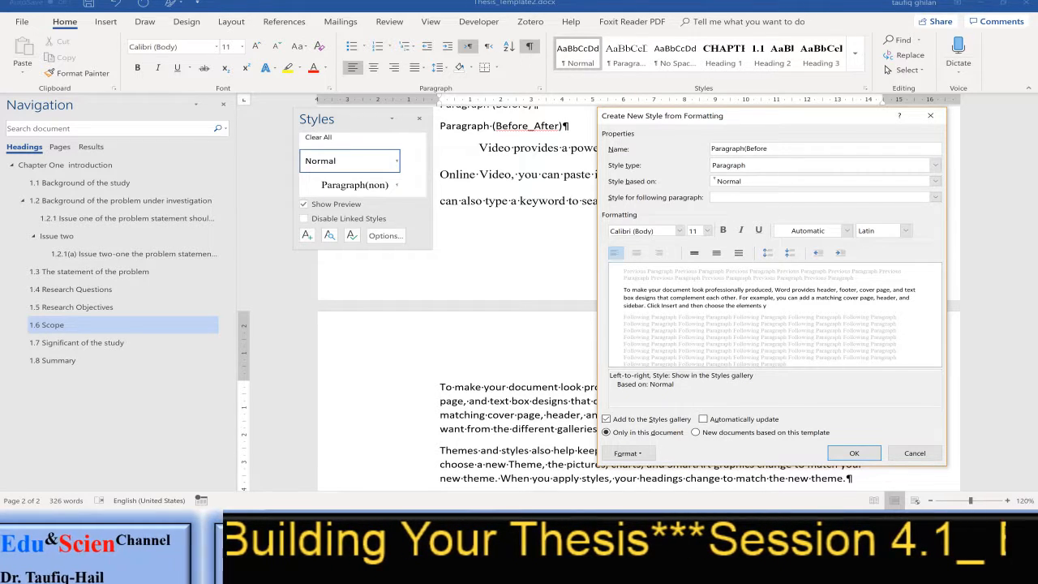
{"action": "type", "text": ")"}
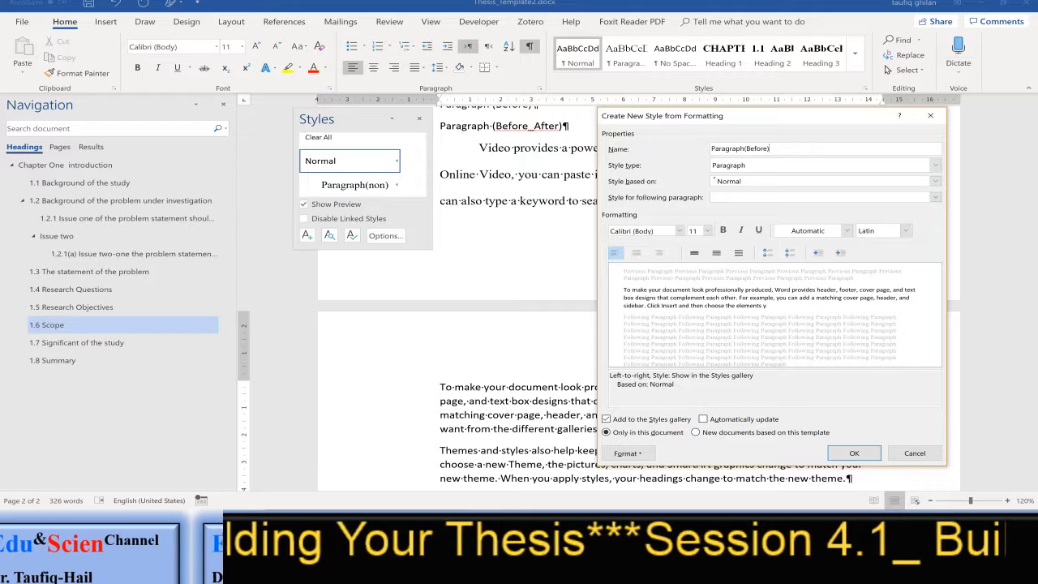
Make Paragraph(Before) the style for its following paragraph and set its font colour to Automatic
{"action": "left_click", "coordinate": [787, 197]}
{"action": "left_click", "coordinate": [787, 197]}
{"action": "left_click", "coordinate": [847, 231]}
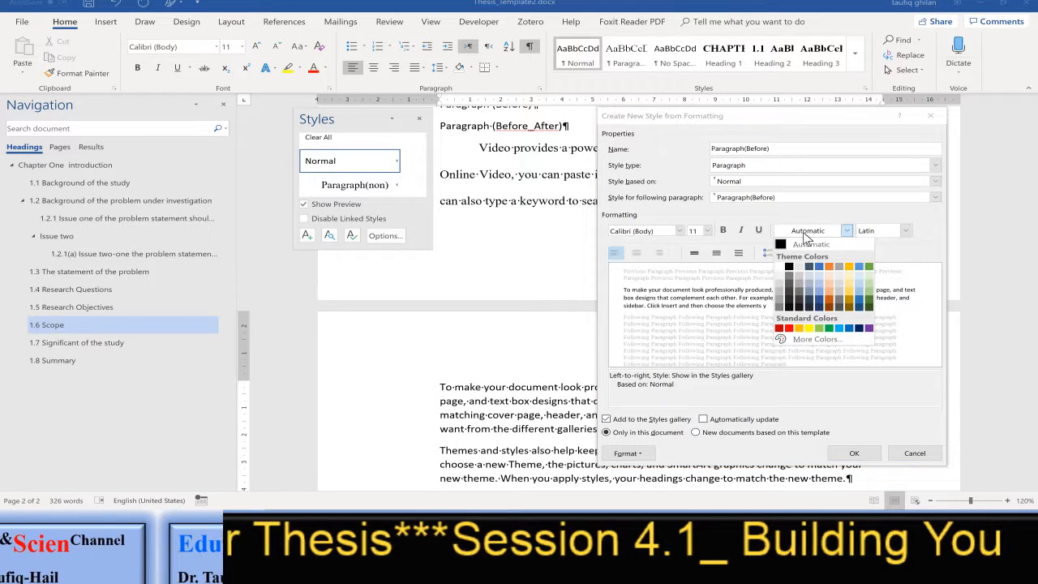
{"action": "left_click", "coordinate": [799, 244]}
Set the Paragraph(Before) style's font to Times New Roman (Headings CS) at 12 pt
{"action": "left_click", "coordinate": [708, 231]}
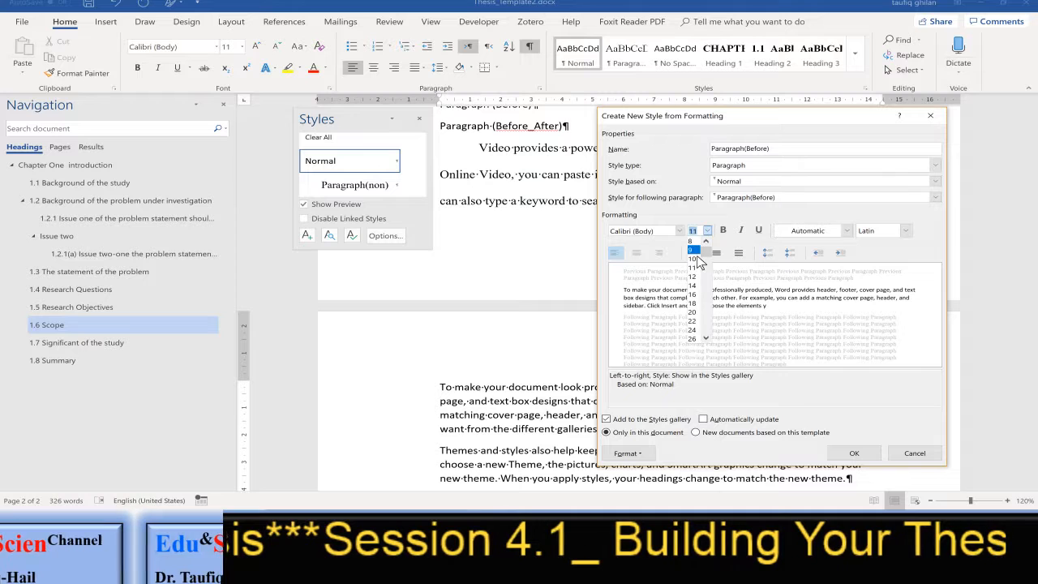
{"action": "left_click", "coordinate": [695, 277]}
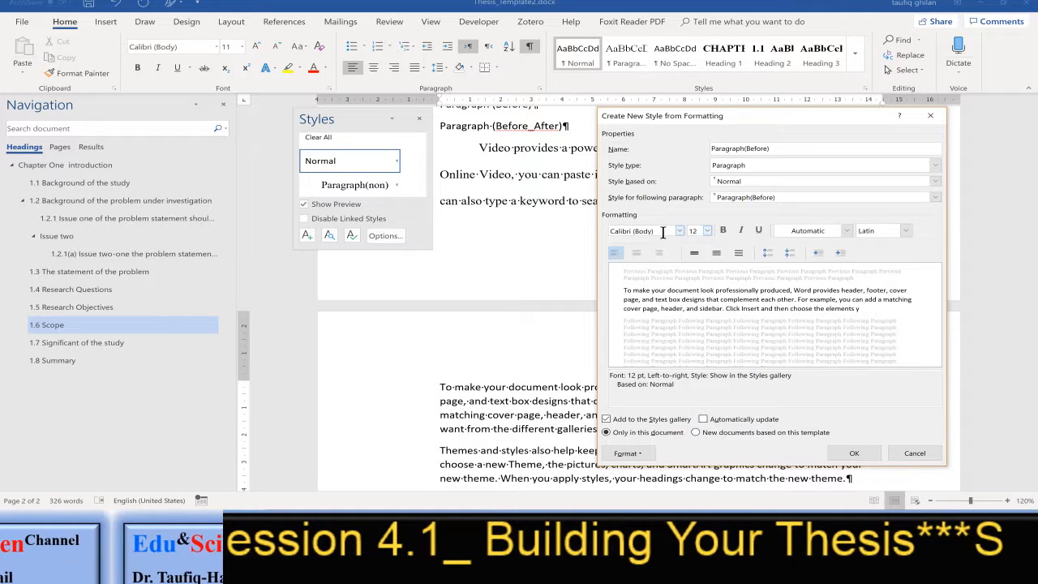
{"action": "left_click", "coordinate": [673, 231]}
{"action": "type", "text": "Times New Roman"}
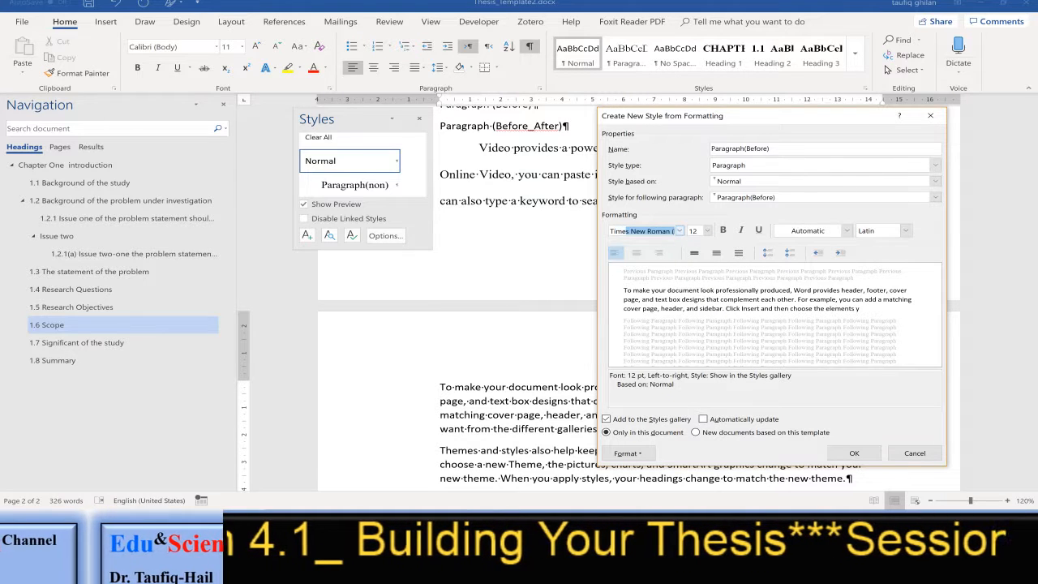
{"action": "key", "text": "Return"}
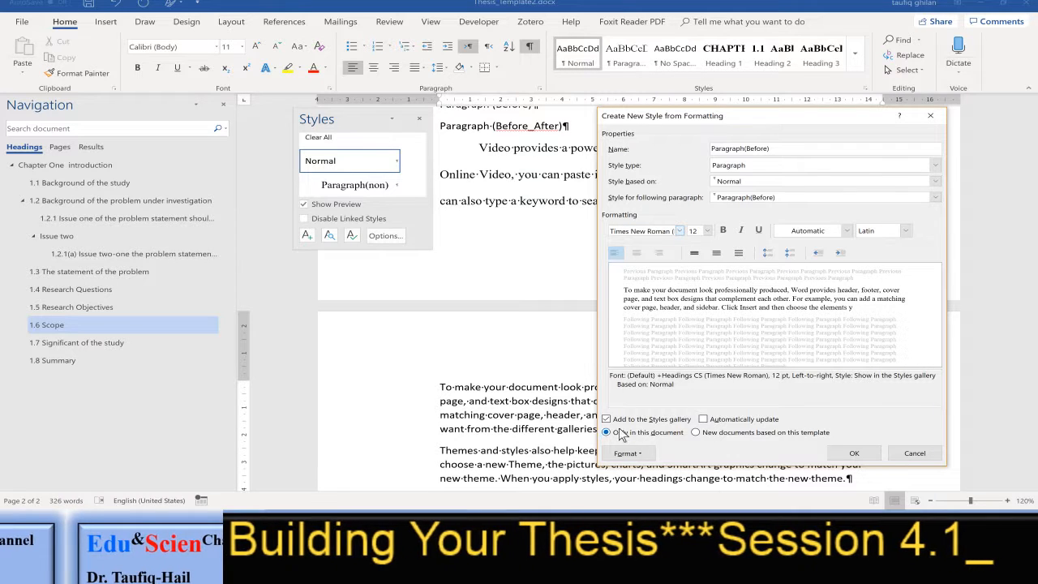
In the paragraph formatting of Paragraph(Before), set Justified alignment and a first-line indent of 1.27 cm
{"action": "left_click", "coordinate": [628, 453]}
{"action": "left_click", "coordinate": [609, 343]}
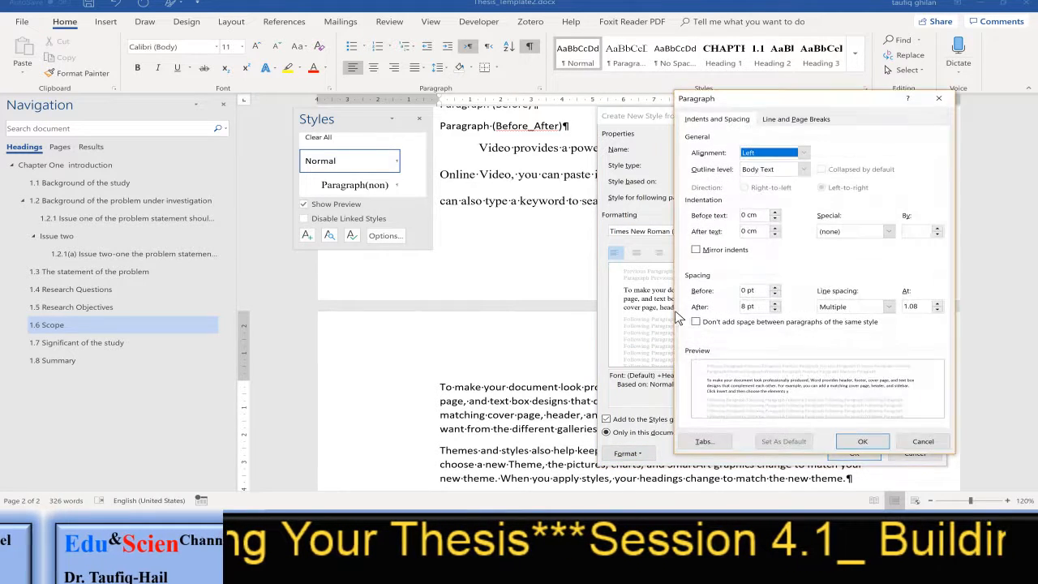
{"action": "left_click", "coordinate": [765, 153]}
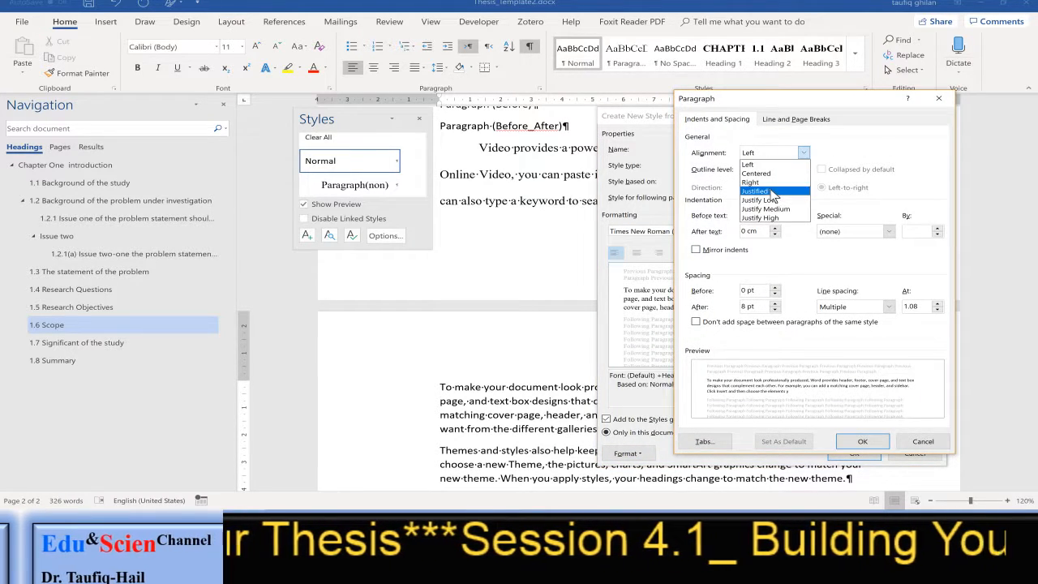
{"action": "left_click", "coordinate": [772, 191]}
{"action": "left_click", "coordinate": [872, 233]}
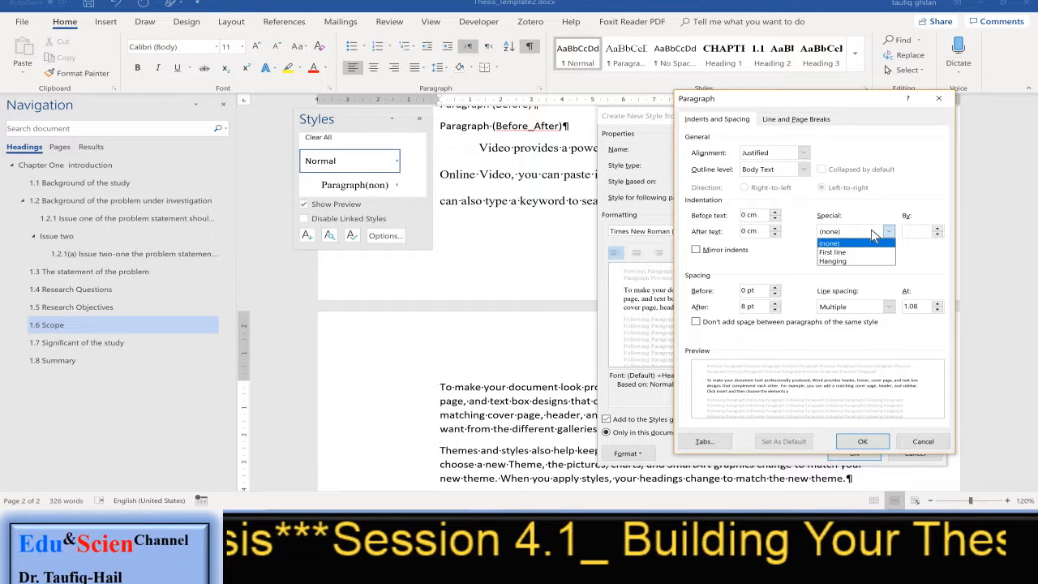
{"action": "left_click", "coordinate": [865, 251]}
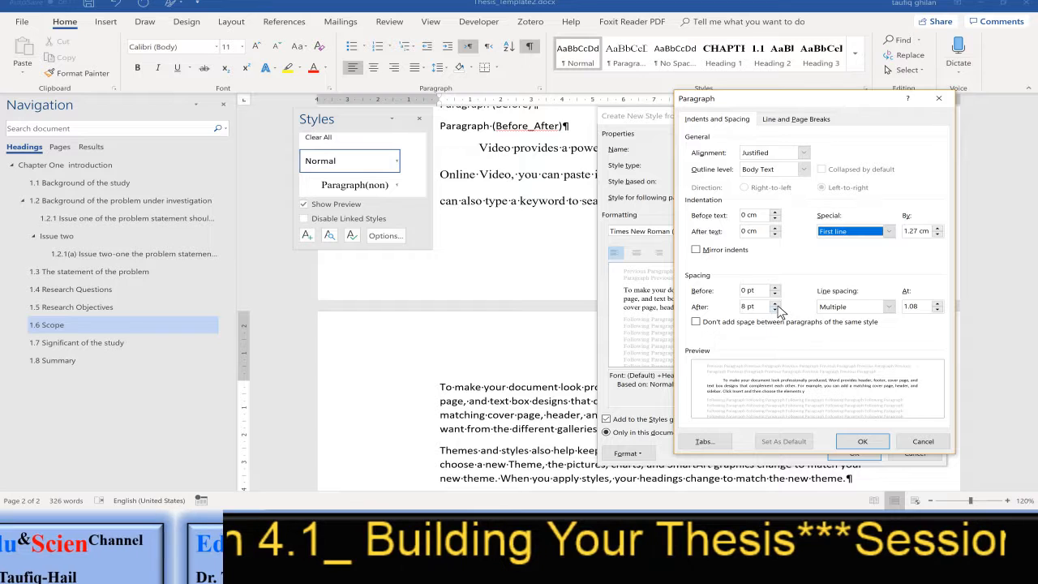
Set Paragraph(Before)'s spacing after to 12 pt and its line spacing to Double
{"action": "left_click", "coordinate": [777, 304]}
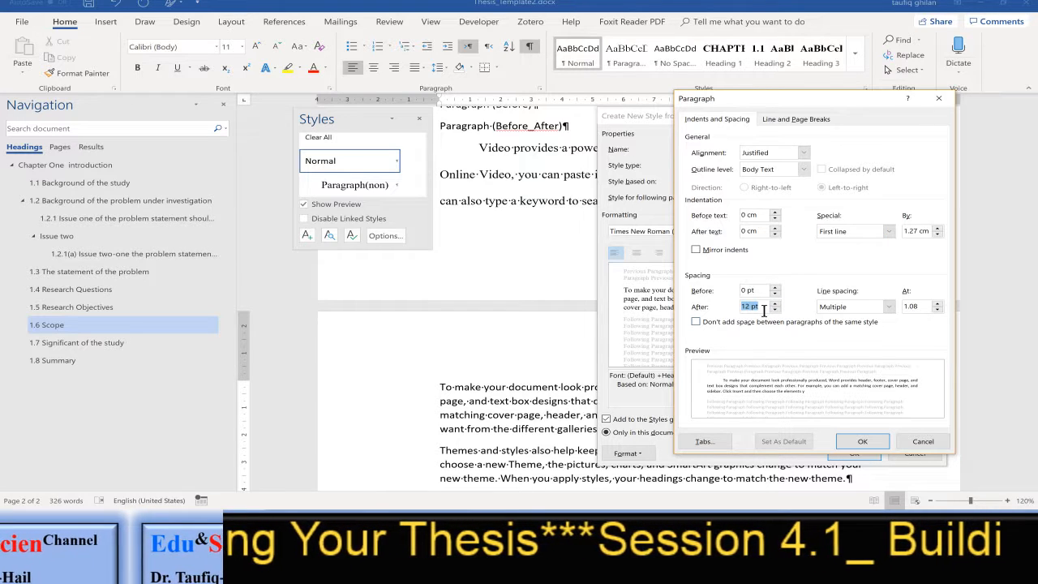
{"action": "left_click", "coordinate": [881, 307]}
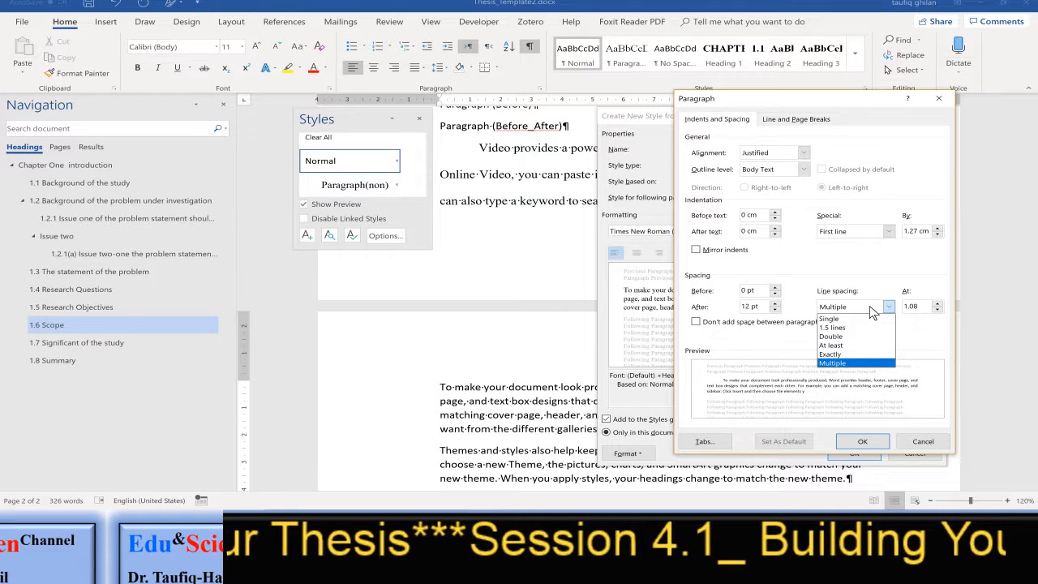
{"action": "left_click", "coordinate": [856, 339]}
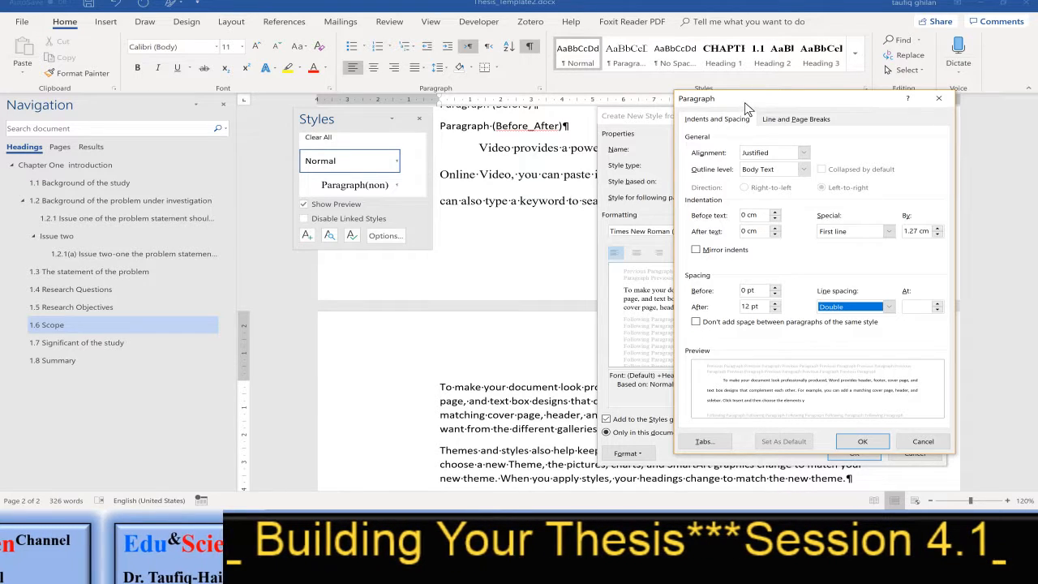
Change Paragraph(Before)'s spacing to 12 pt before and 0 pt after, and save the style
{"action": "left_click_drag", "start_coordinate": [750, 106], "coordinate": [852, 111]}
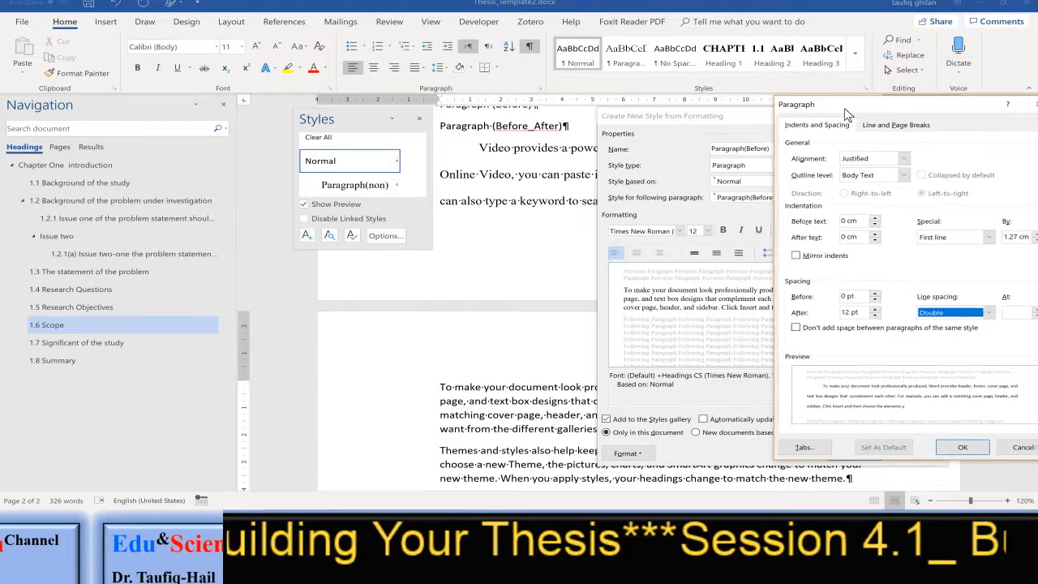
{"action": "left_click", "coordinate": [875, 316]}
{"action": "left_click", "coordinate": [875, 315]}
{"action": "left_click", "coordinate": [875, 316]}
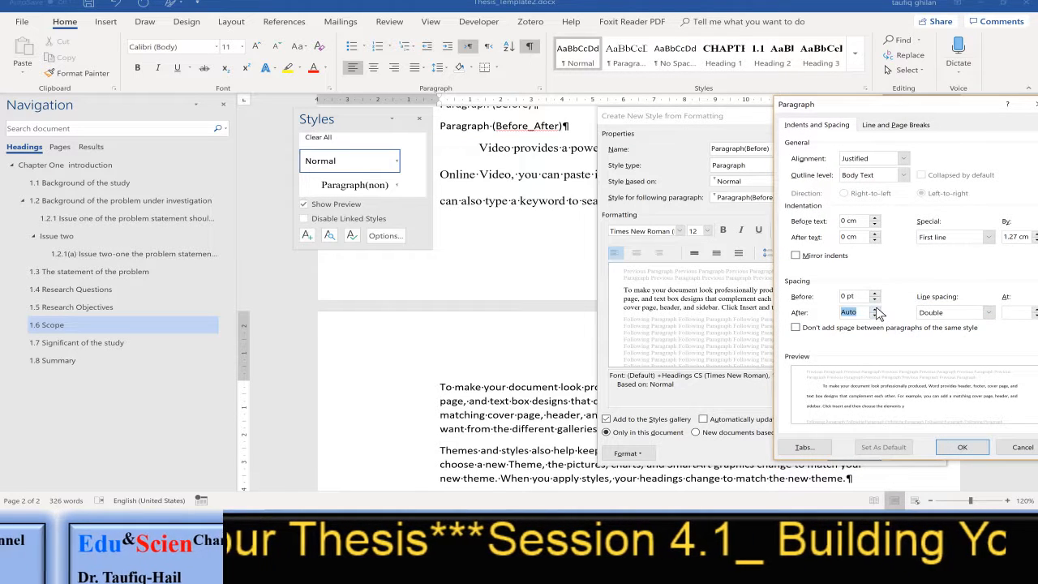
{"action": "left_click", "coordinate": [875, 293]}
{"action": "left_click", "coordinate": [876, 293]}
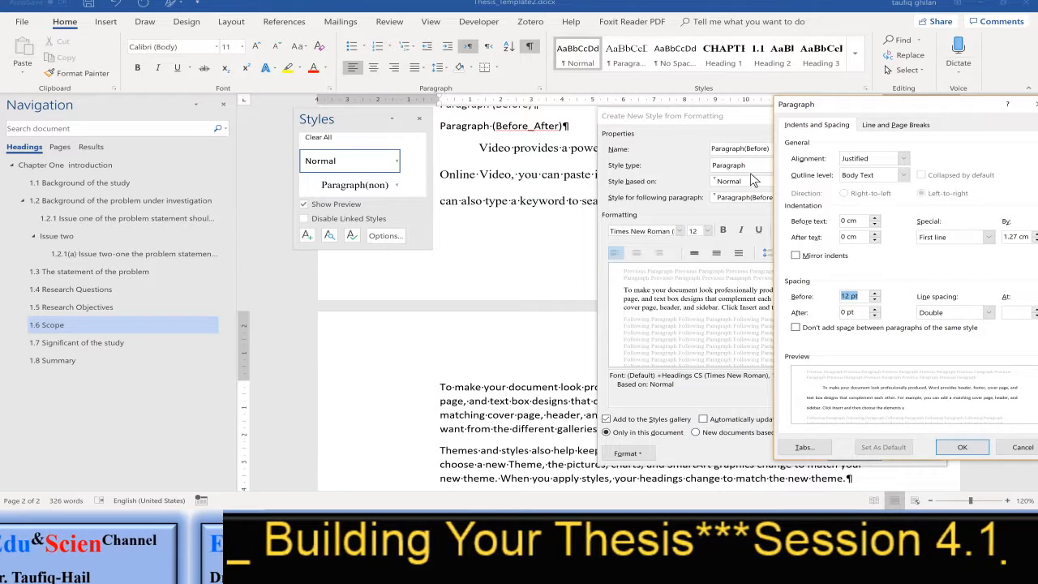
{"action": "left_click", "coordinate": [962, 449]}
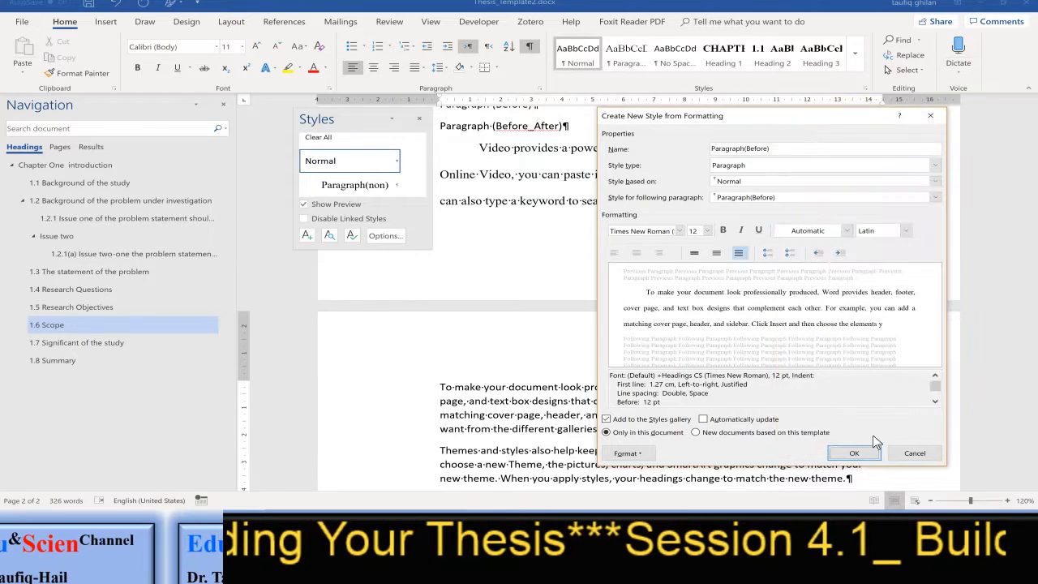
{"action": "left_click", "coordinate": [854, 455]}
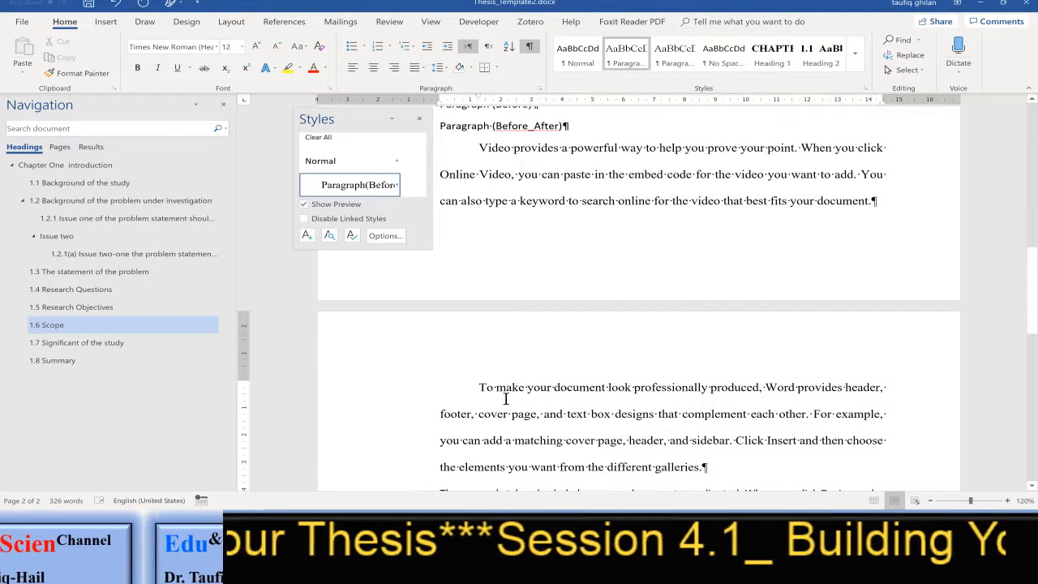
Start a new style from the paragraph beginning "Themes and styles also help" and name it "Paragraph(After)"
{"action": "scroll", "coordinate": [572, 392], "scroll_direction": "down", "scroll_amount": 5}
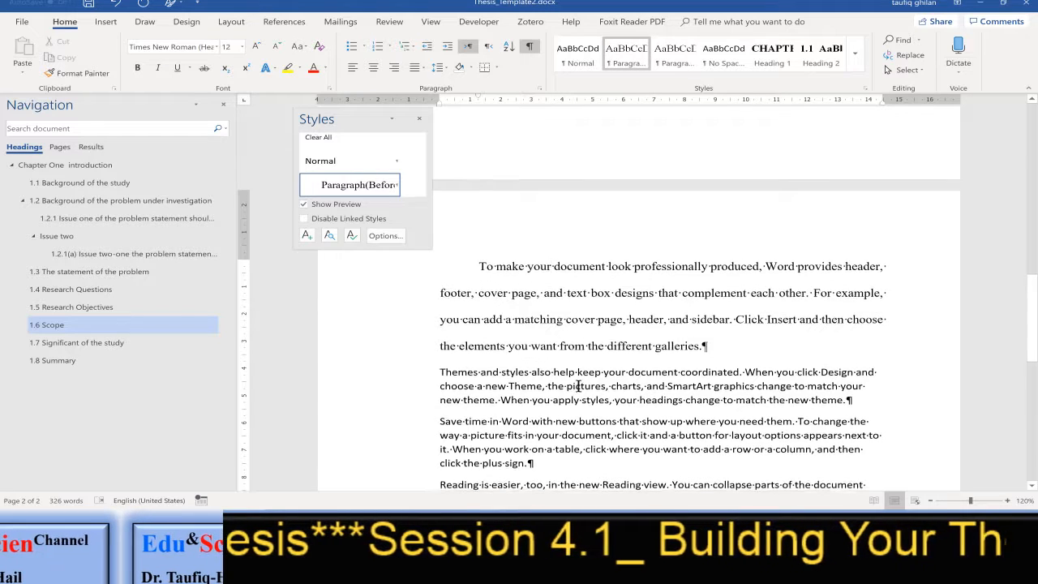
{"action": "left_click", "coordinate": [447, 268]}
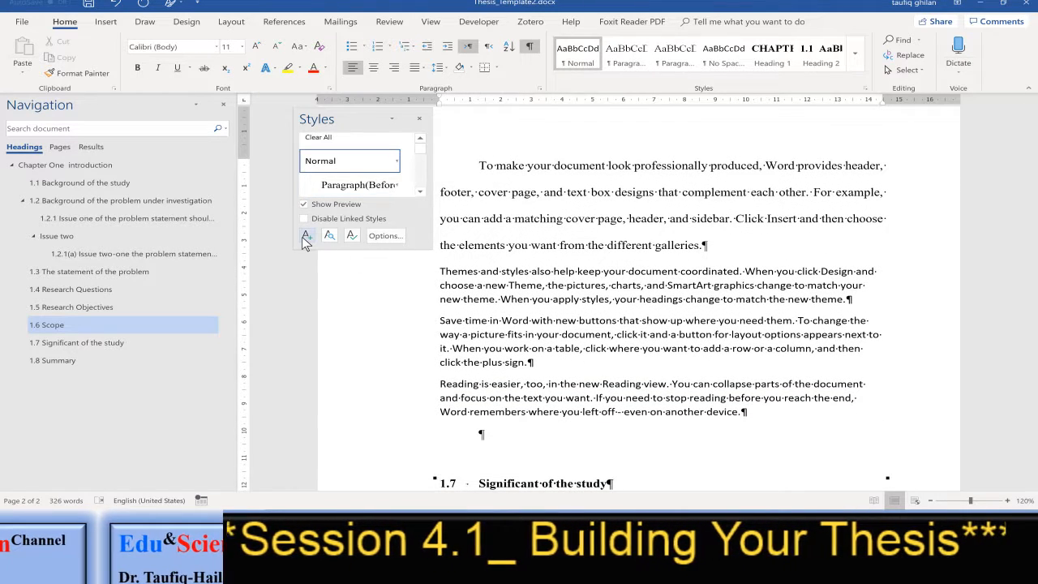
{"action": "left_click", "coordinate": [307, 236]}
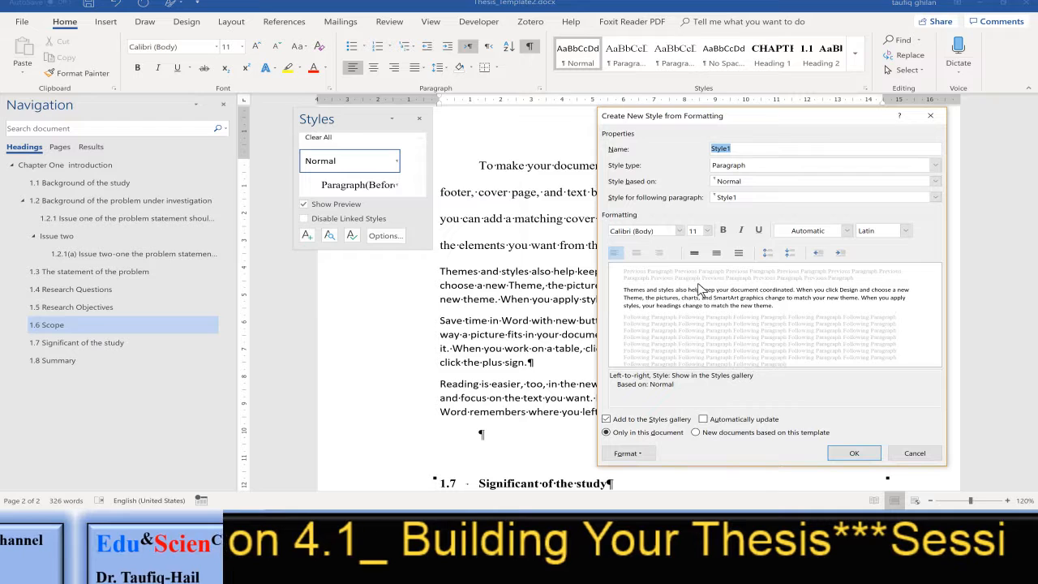
{"action": "type", "text": "Paragraph(Af"}
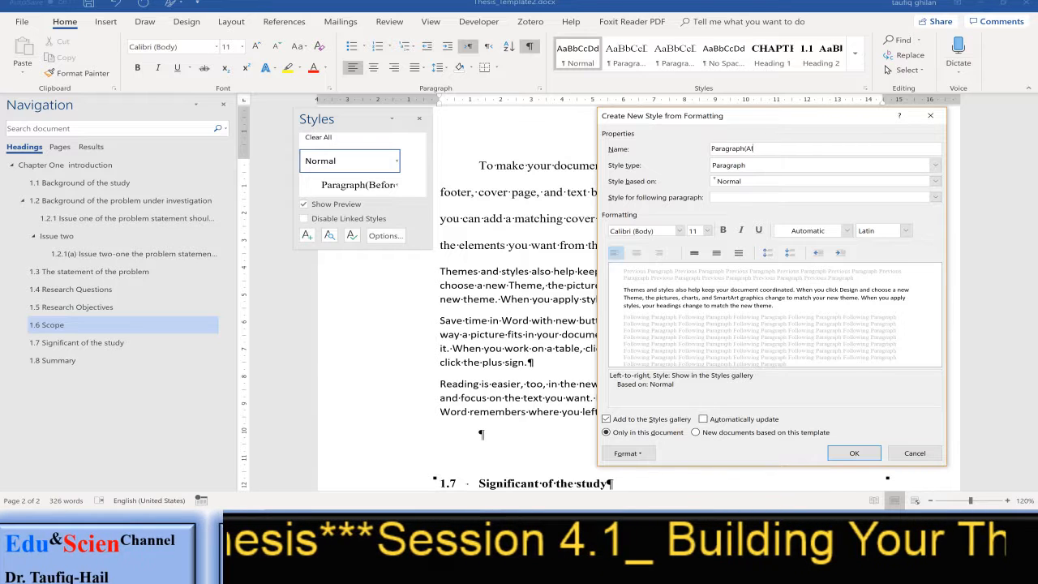
{"action": "type", "text": "ter)"}
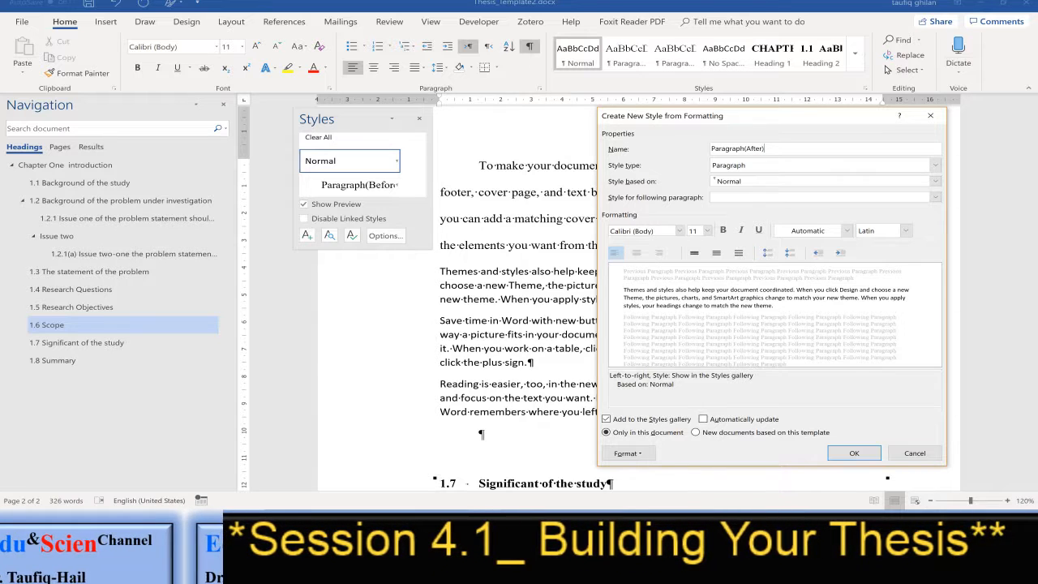
Make Paragraph(After) the style for its following paragraph and set its font colour to Automatic
{"action": "left_click", "coordinate": [844, 199]}
{"action": "left_click", "coordinate": [843, 200]}
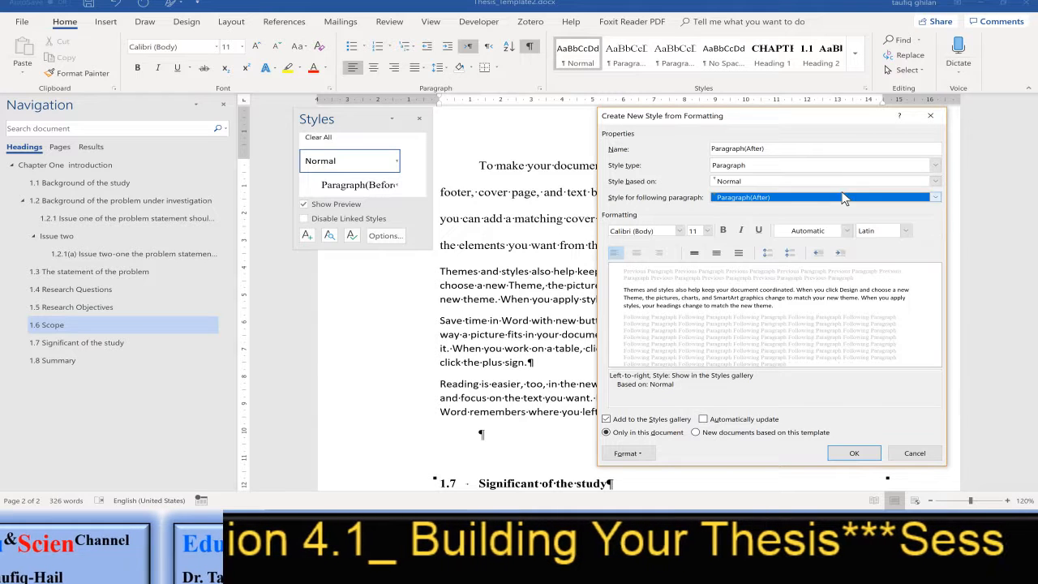
{"action": "left_click", "coordinate": [834, 233]}
{"action": "left_click", "coordinate": [788, 241]}
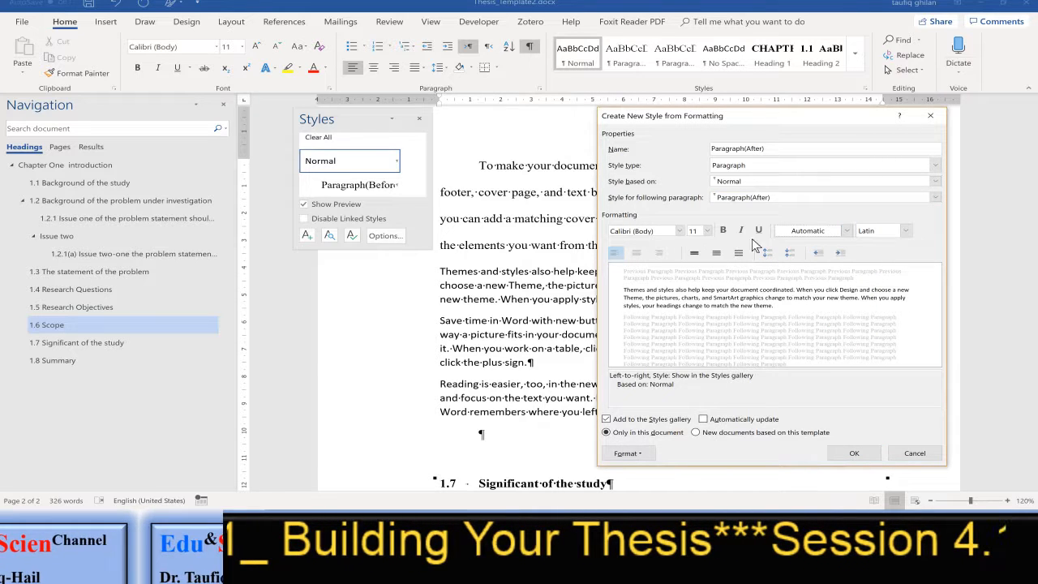
Set the Paragraph(After) style's font to 12 pt Times New Roman (Headings CS)
{"action": "left_click", "coordinate": [708, 231]}
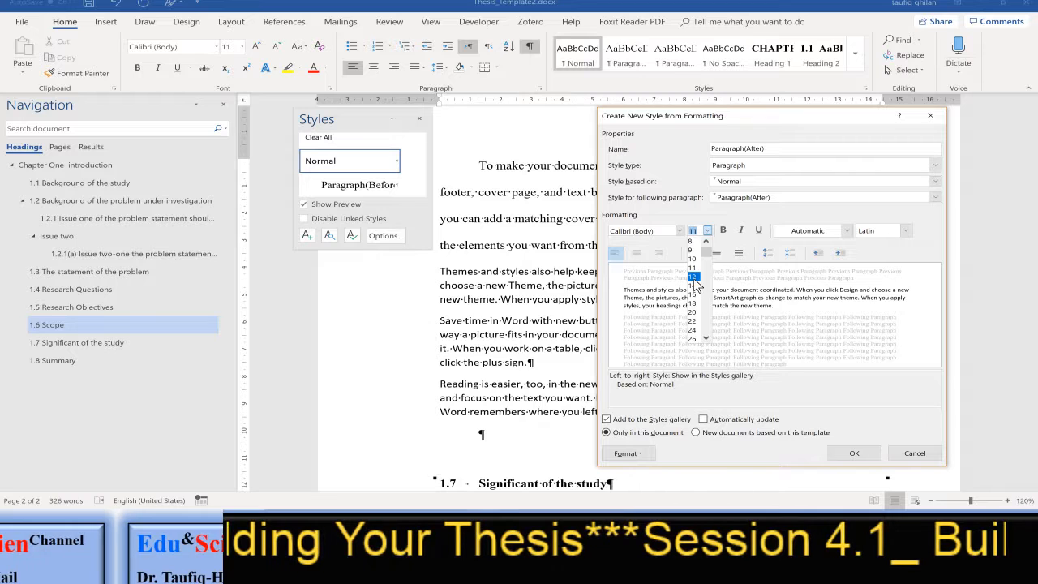
{"action": "left_click", "coordinate": [693, 277]}
{"action": "left_click", "coordinate": [667, 232]}
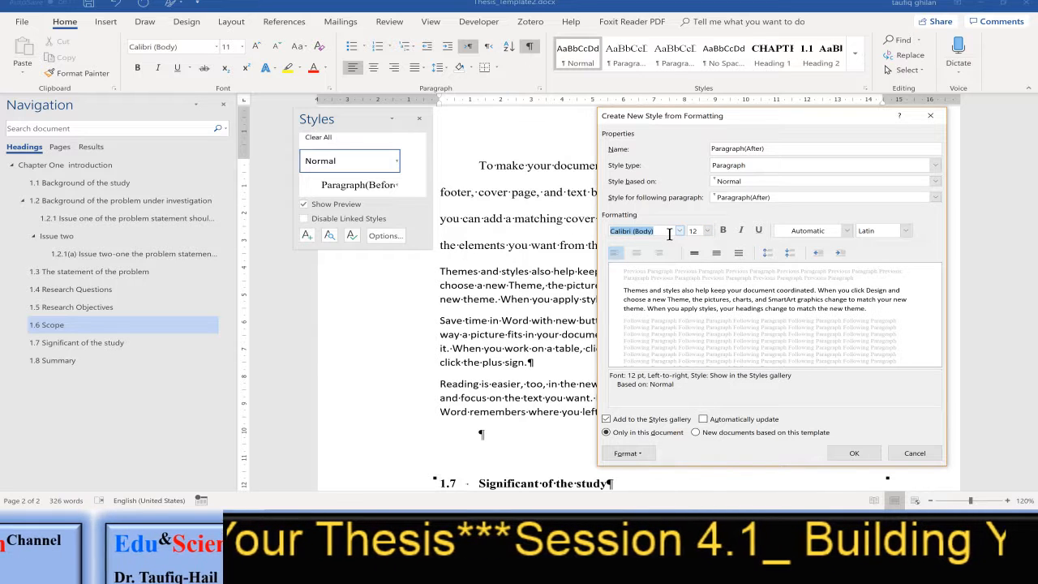
{"action": "type", "text": "Times New Roman ("}
{"action": "key", "text": "Tab"}
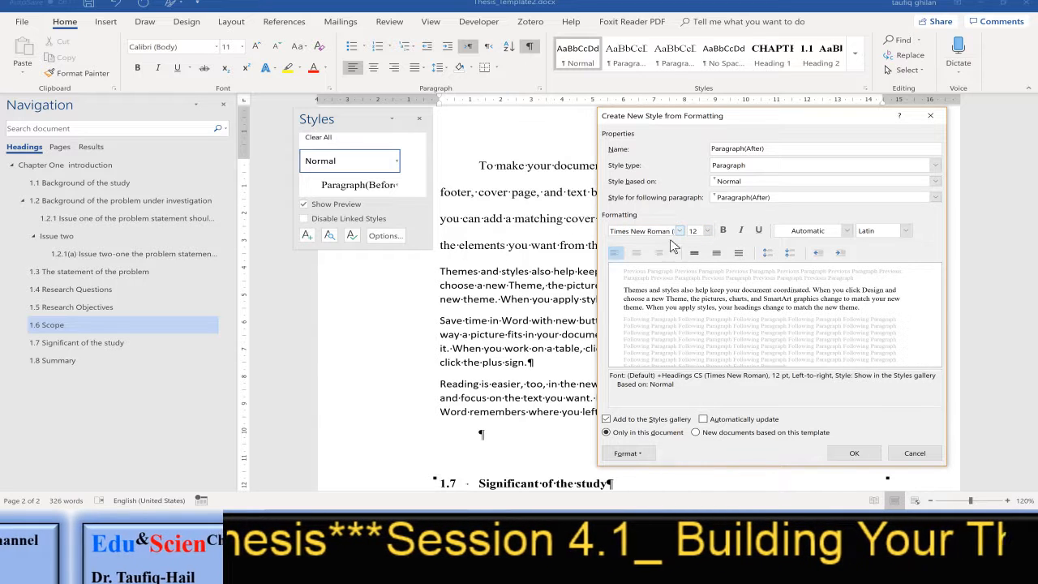
In the paragraph formatting of Paragraph(After), set Justified alignment and a first-line indent of 1.27 cm
{"action": "left_click", "coordinate": [631, 454]}
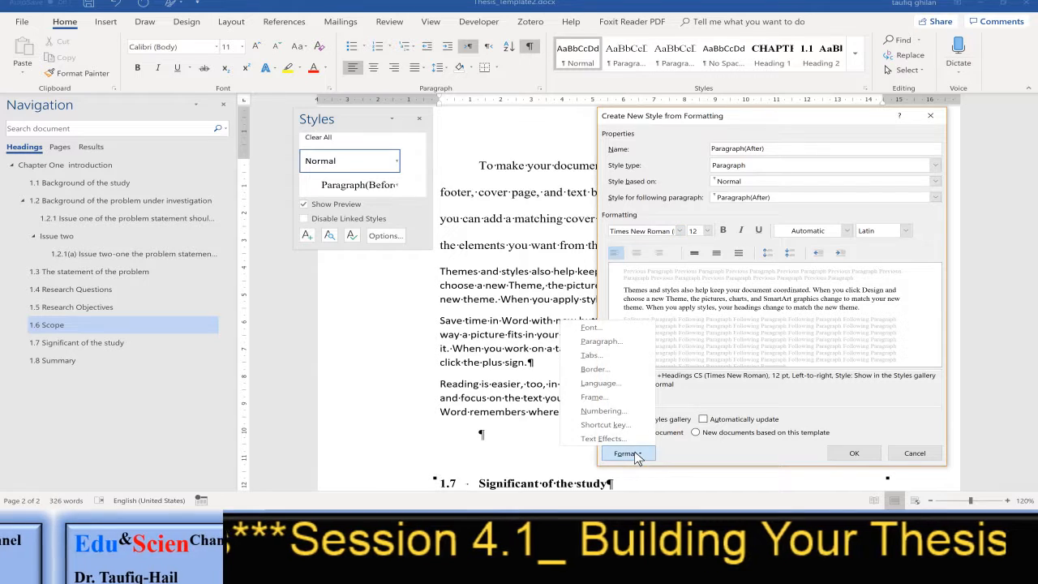
{"action": "left_click", "coordinate": [623, 338]}
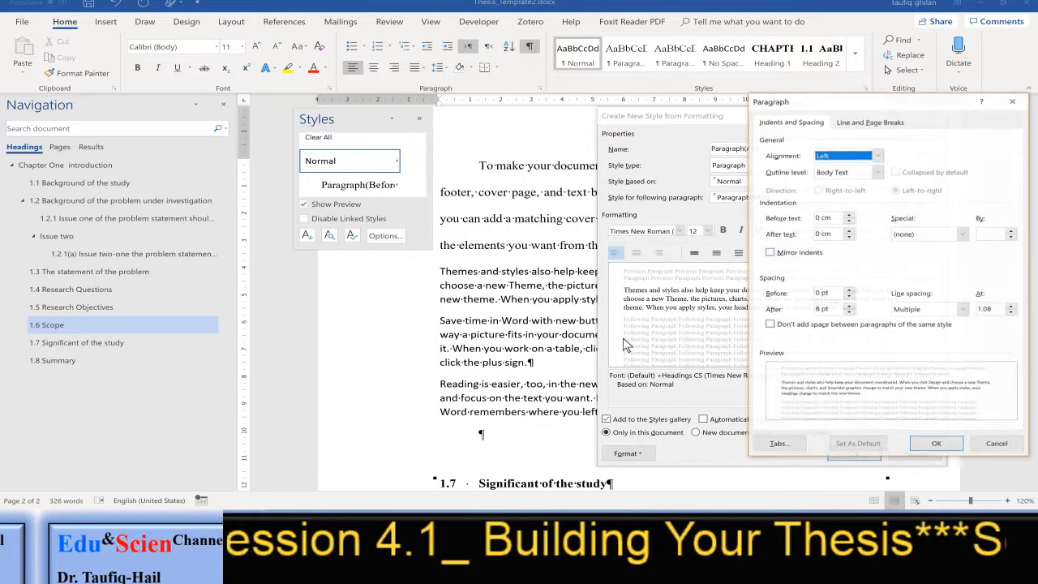
{"action": "left_click", "coordinate": [848, 156]}
{"action": "left_click", "coordinate": [844, 195]}
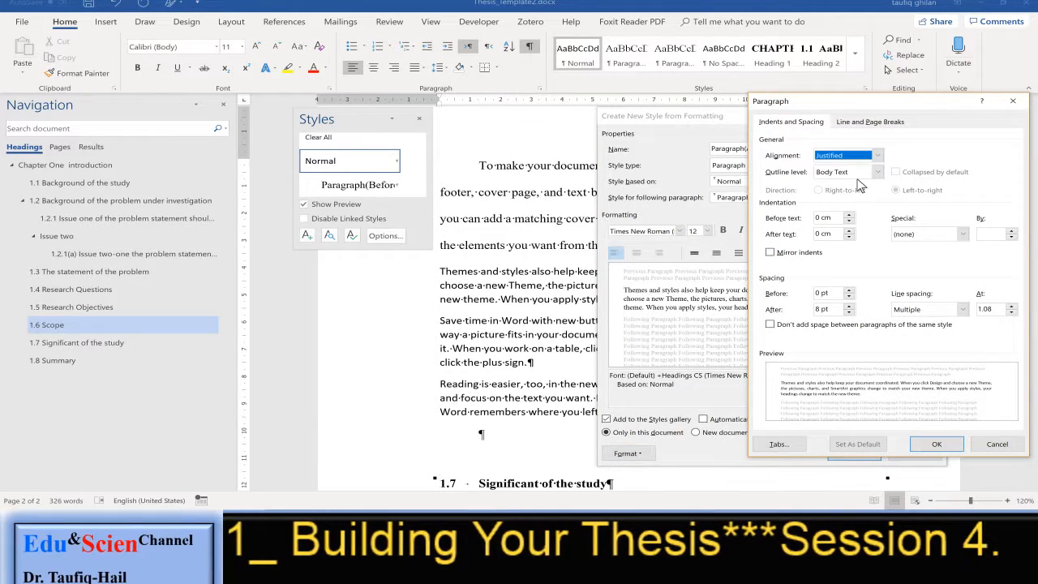
{"action": "left_click", "coordinate": [929, 234]}
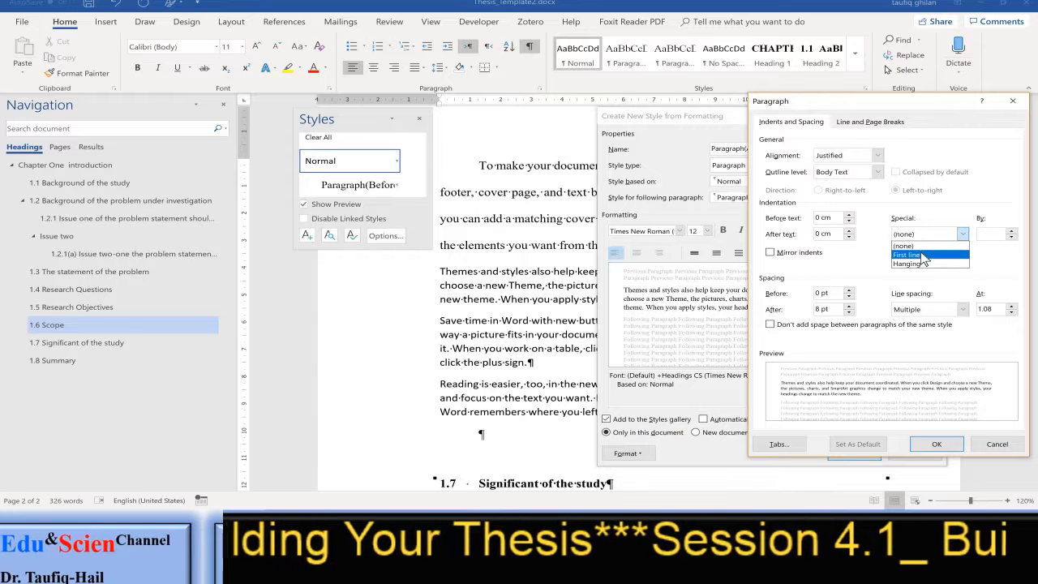
{"action": "left_click", "coordinate": [925, 252]}
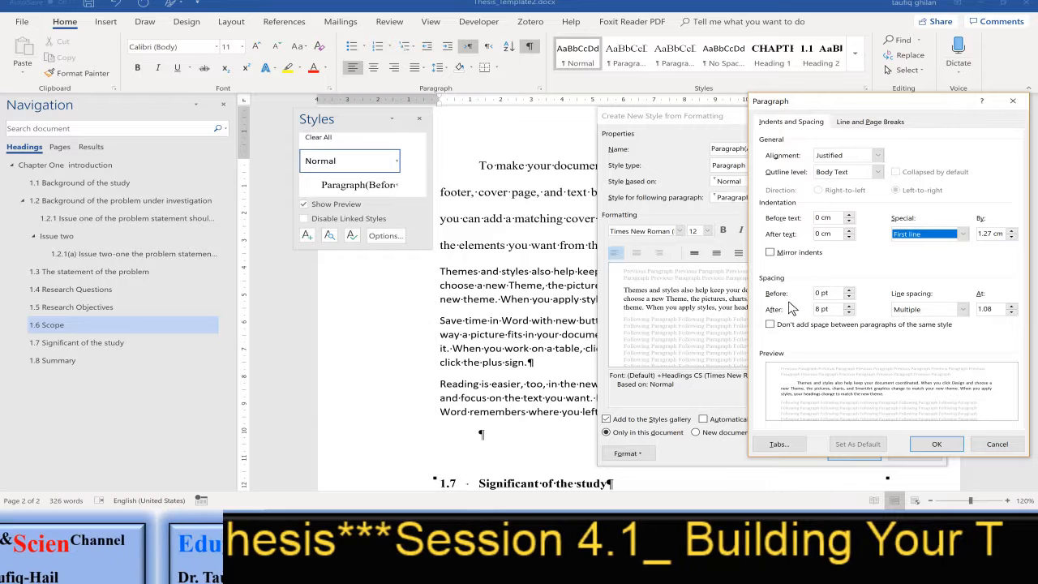
Give Paragraph(After) 12 pt spacing after and Double line spacing, and save the style
{"action": "left_click", "coordinate": [849, 305]}
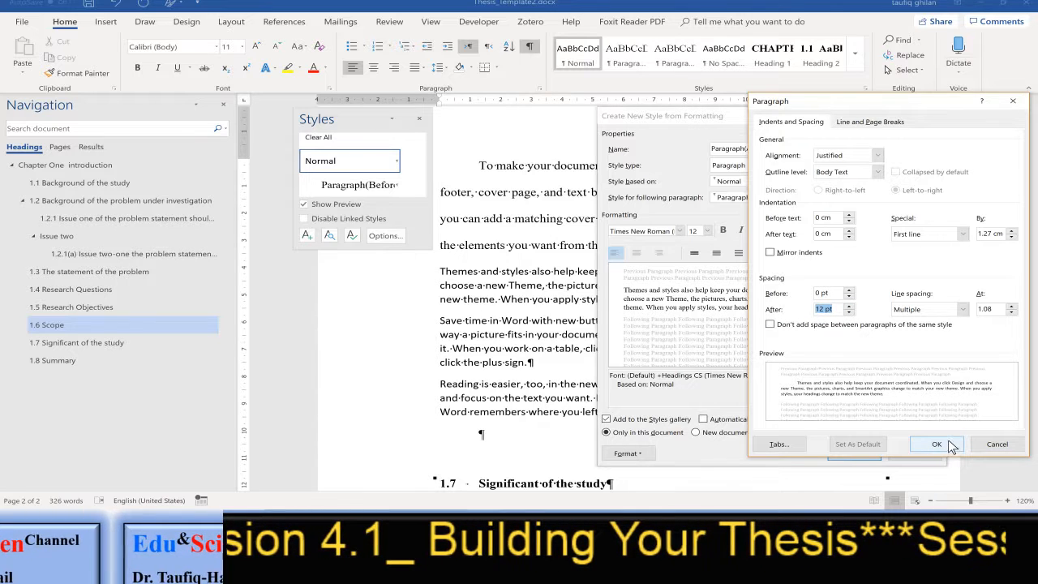
{"action": "left_click", "coordinate": [949, 311]}
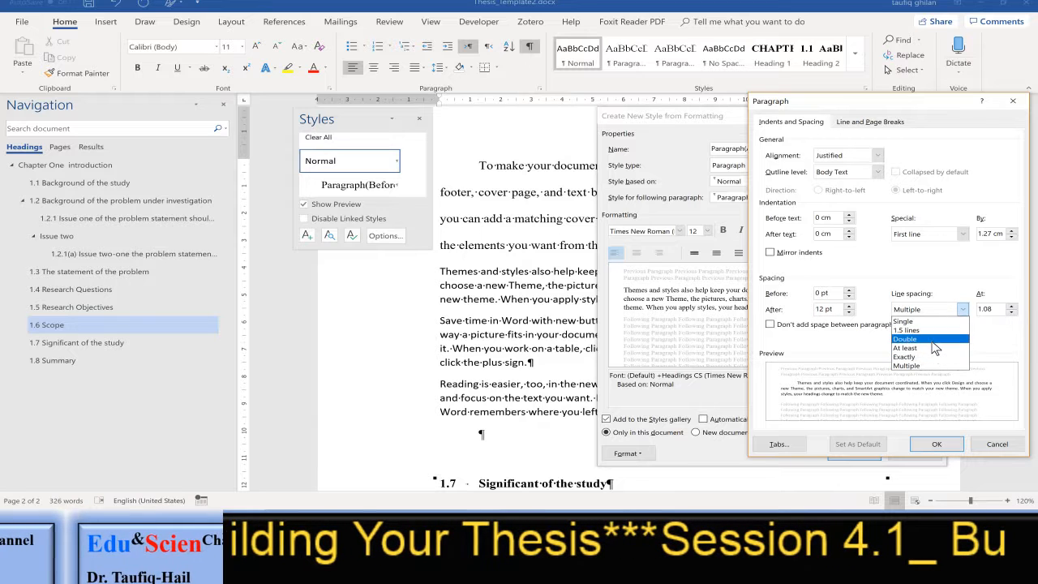
{"action": "left_click", "coordinate": [933, 339]}
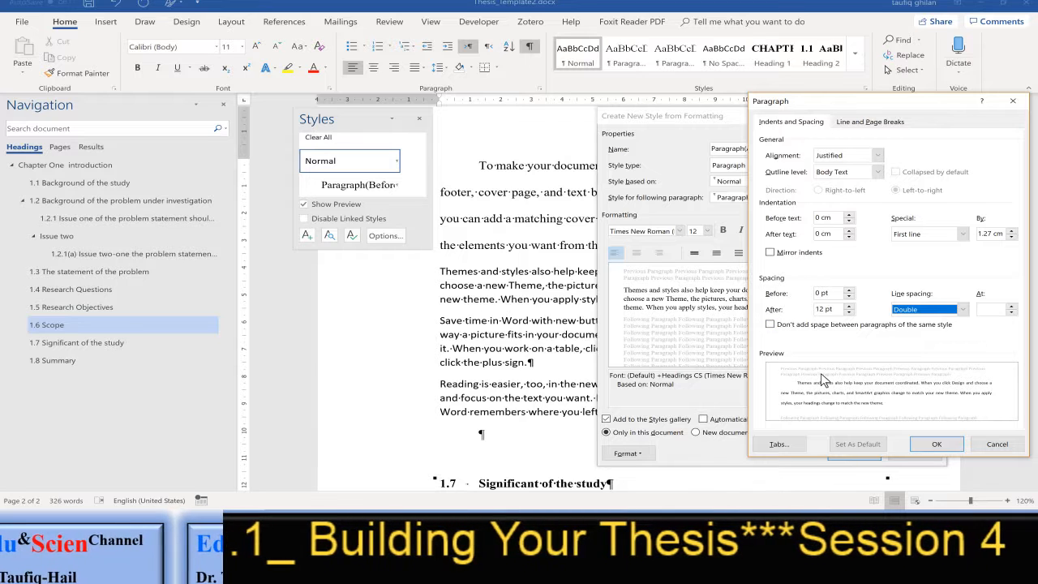
{"action": "left_click", "coordinate": [934, 443]}
{"action": "left_click", "coordinate": [855, 452]}
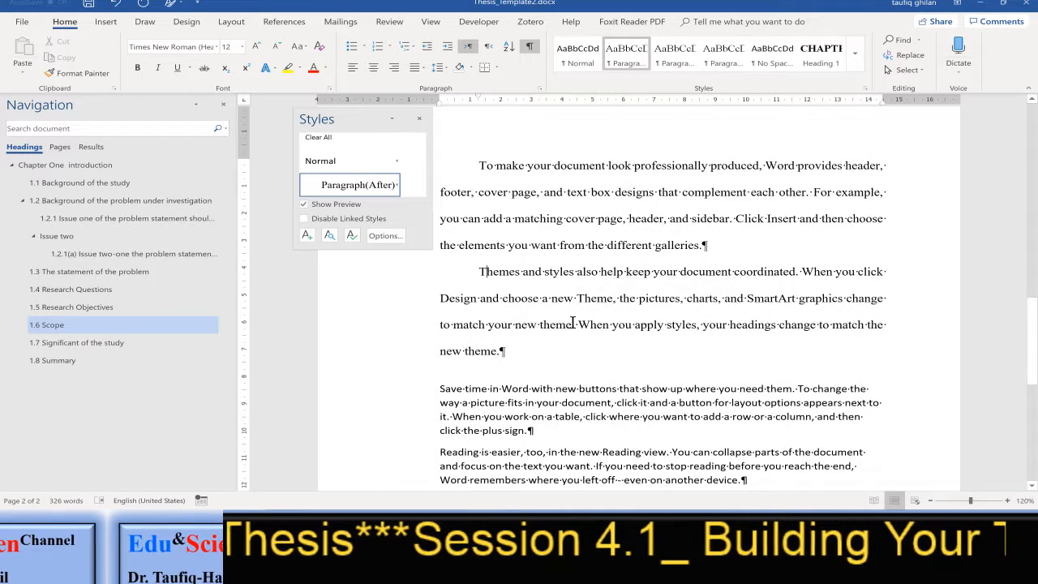
Start a new style from the paragraph beginning "Save time in Word" and name it "Paragraph(Before_After)"
{"action": "scroll", "coordinate": [573, 323], "scroll_direction": "down", "scroll_amount": 3}
{"action": "left_click", "coordinate": [448, 282]}
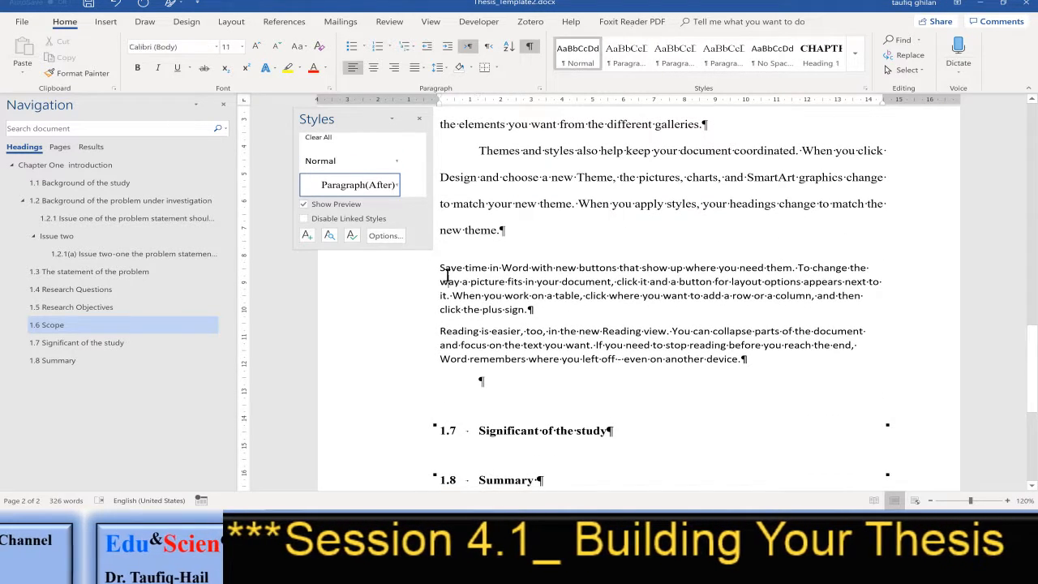
{"action": "left_click", "coordinate": [307, 236]}
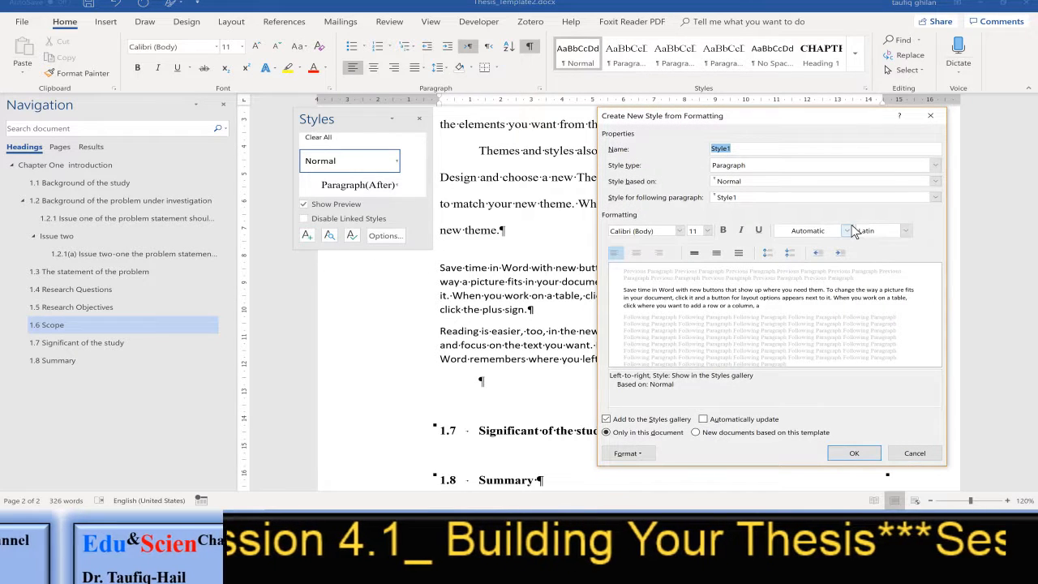
{"action": "type", "text": "Paragraph(Before_After"}
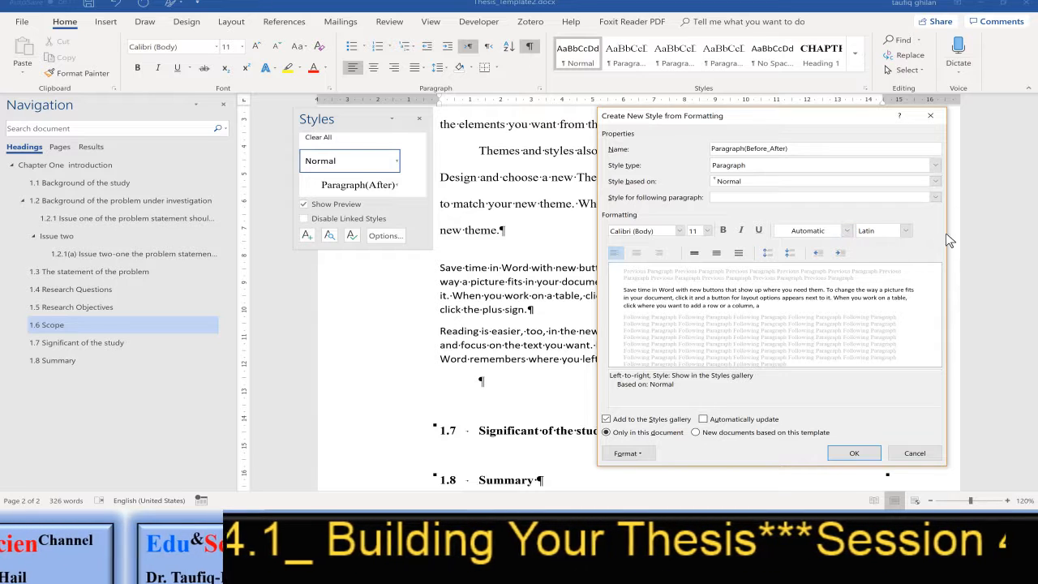
Make Paragraph(Before_After) the style for its following paragraph and set its font colour to Automatic
{"action": "left_click", "coordinate": [874, 197]}
{"action": "left_click", "coordinate": [874, 198]}
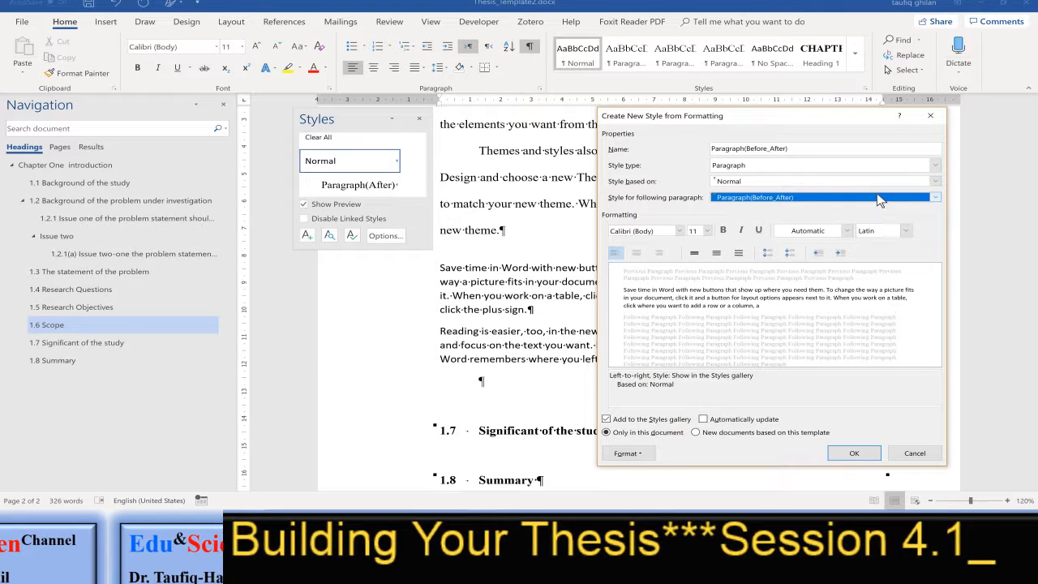
{"action": "left_click", "coordinate": [803, 232]}
{"action": "left_click", "coordinate": [788, 245]}
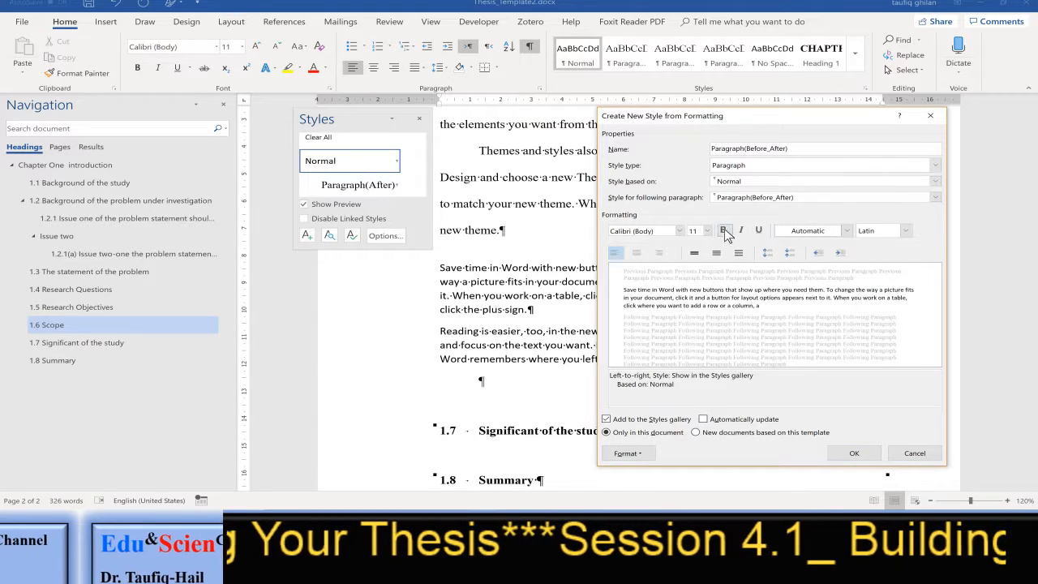
Set the Paragraph(Before_After) style's font to 12 pt Times New Roman (Headings CS)
{"action": "left_click", "coordinate": [707, 232]}
{"action": "left_click", "coordinate": [698, 282]}
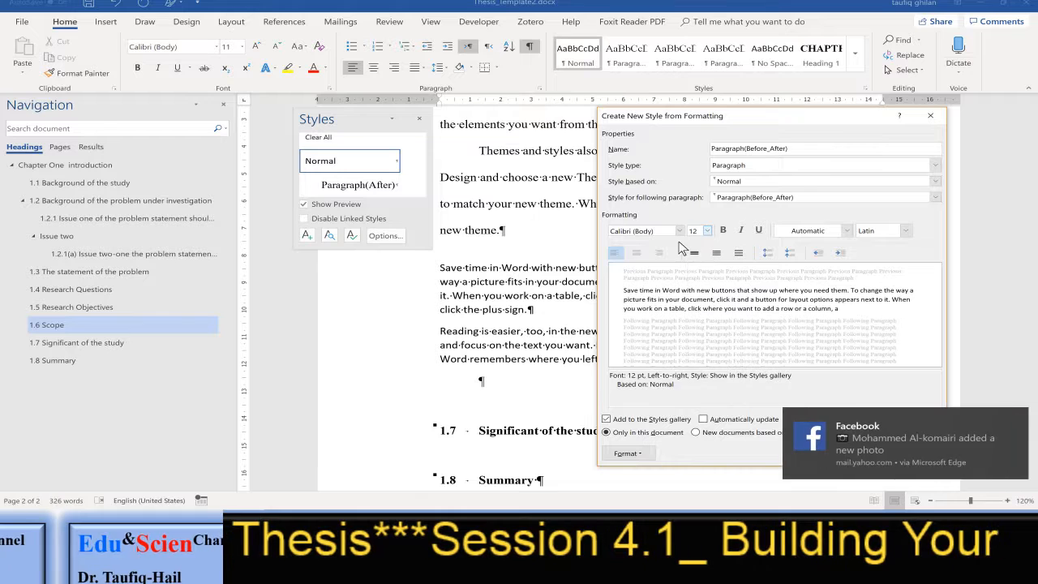
{"action": "left_click", "coordinate": [661, 233]}
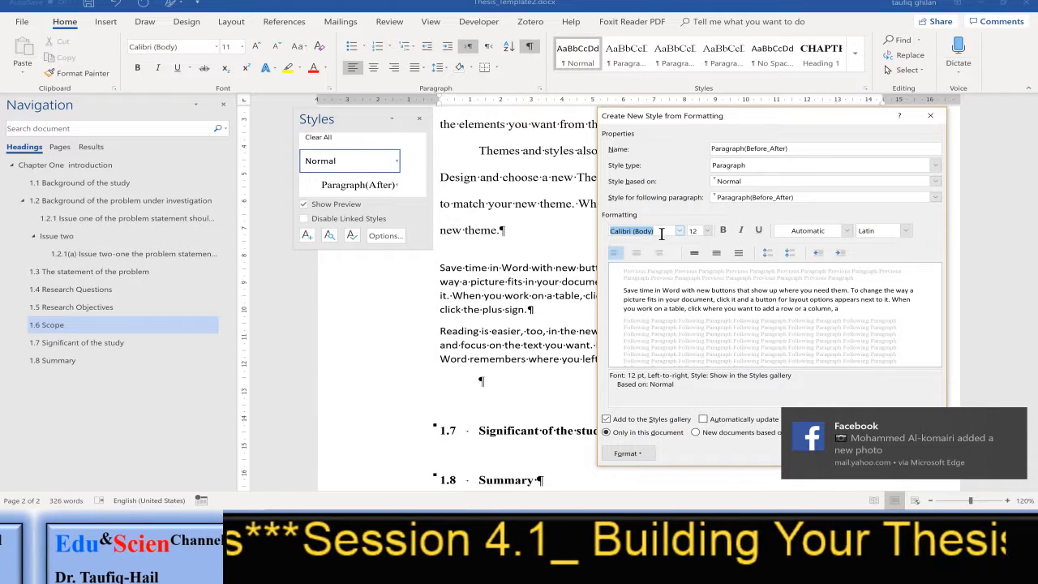
{"action": "type", "text": "Times New Roman ("}
{"action": "key", "text": "Return"}
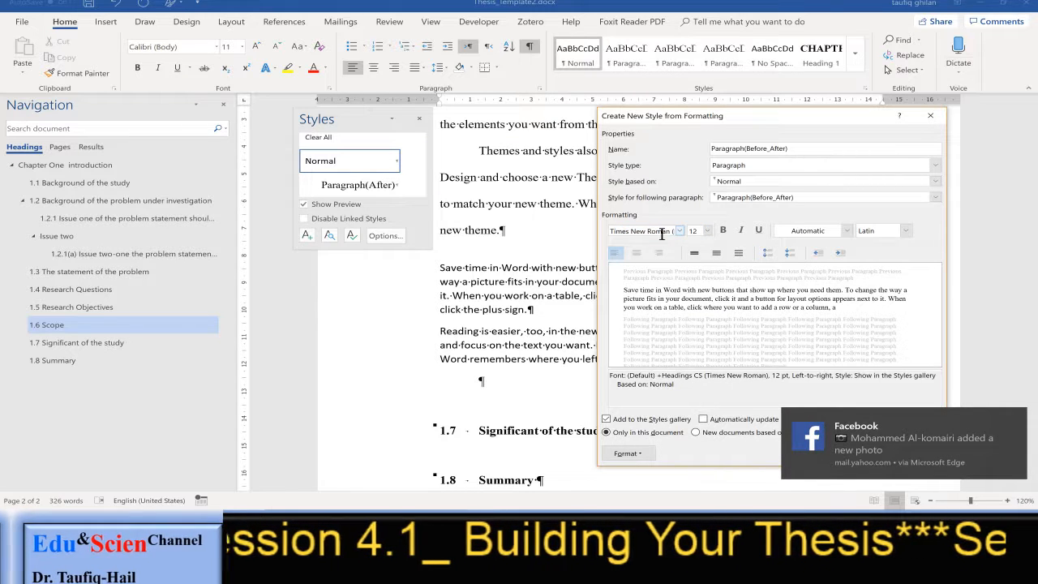
Give the Paragraph(Before_After) style 12 pt spacing before, 12 pt spacing after and Double line spacing
{"action": "left_click", "coordinate": [626, 454]}
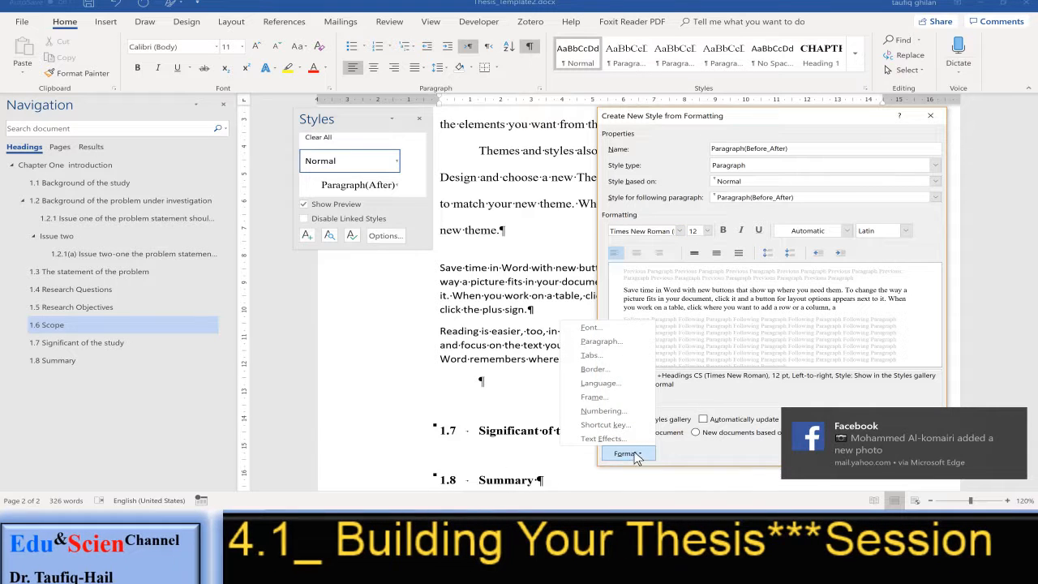
{"action": "left_click", "coordinate": [618, 340]}
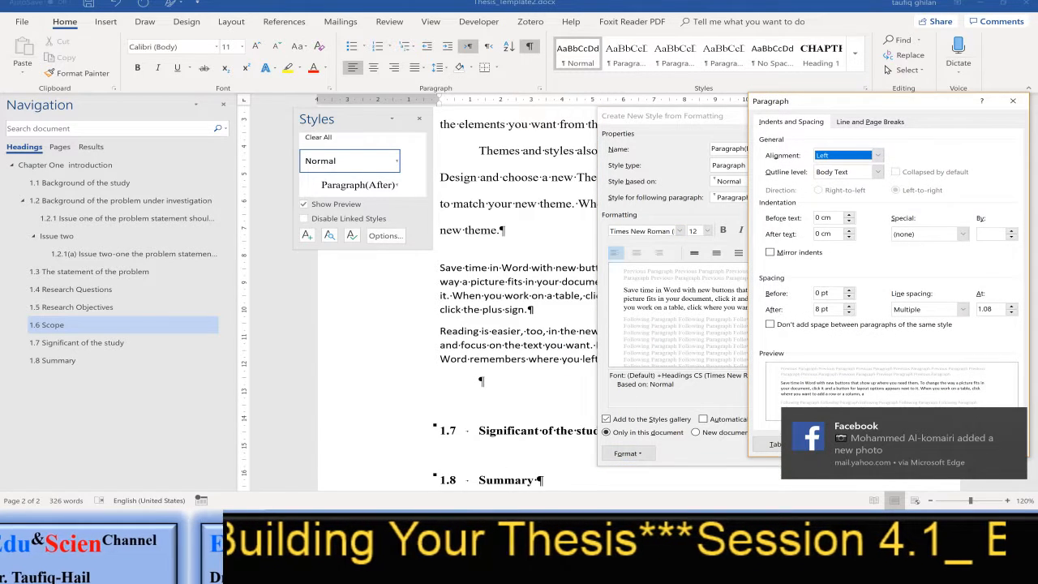
{"action": "left_click", "coordinate": [849, 290]}
{"action": "left_click", "coordinate": [849, 290]}
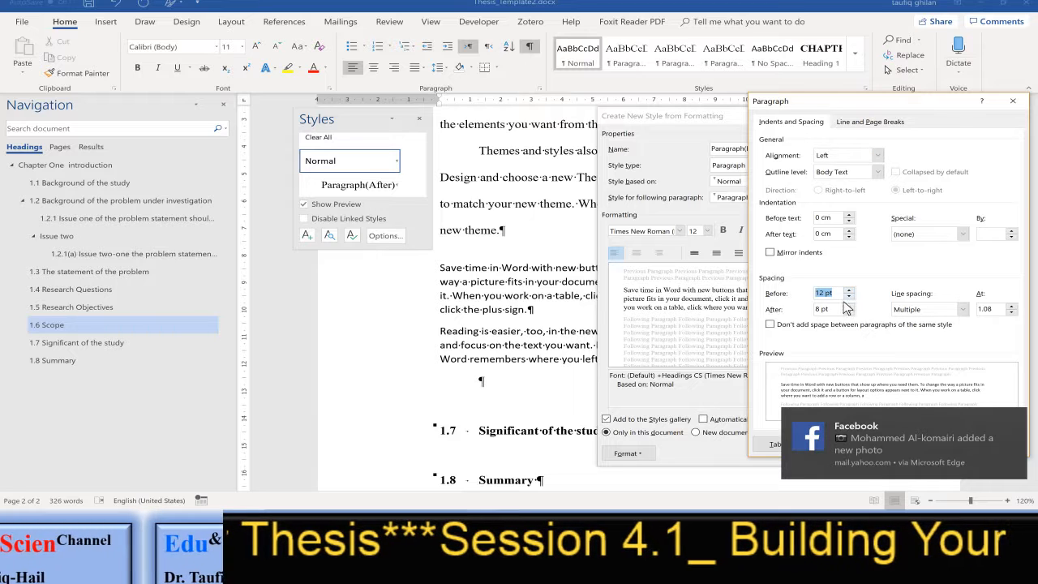
{"action": "left_click", "coordinate": [849, 306]}
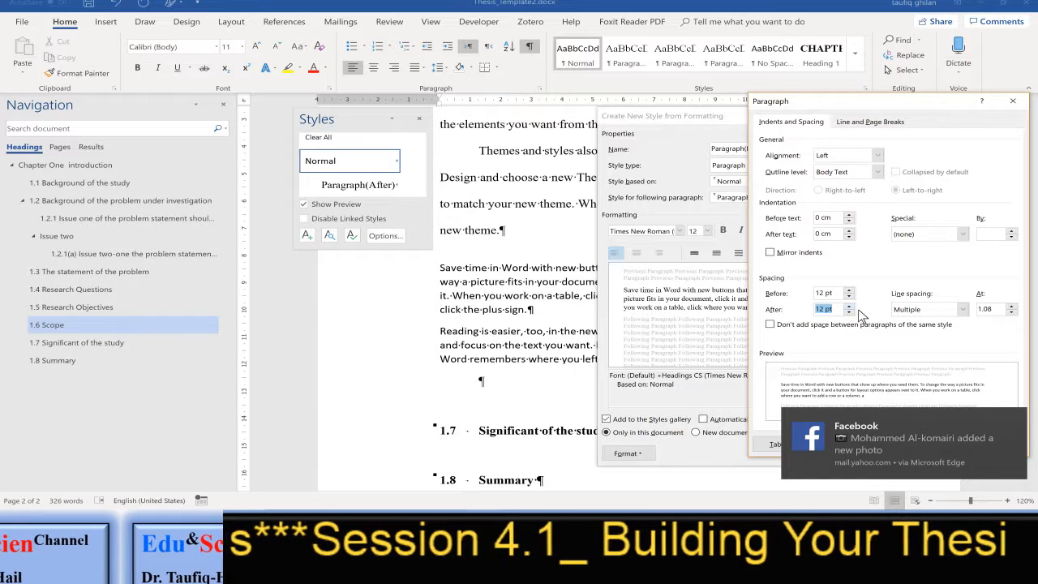
{"action": "left_click", "coordinate": [962, 309]}
{"action": "left_click", "coordinate": [916, 340]}
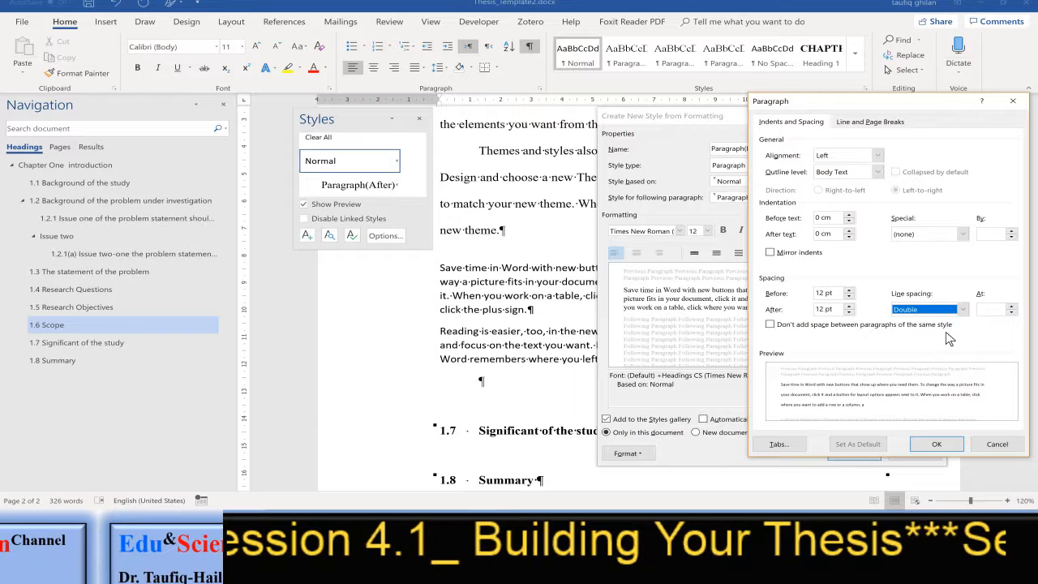
Give Paragraph(Before_After) a 1.27 cm first-line indent and Justified alignment, and save the style
{"action": "left_click", "coordinate": [931, 236]}
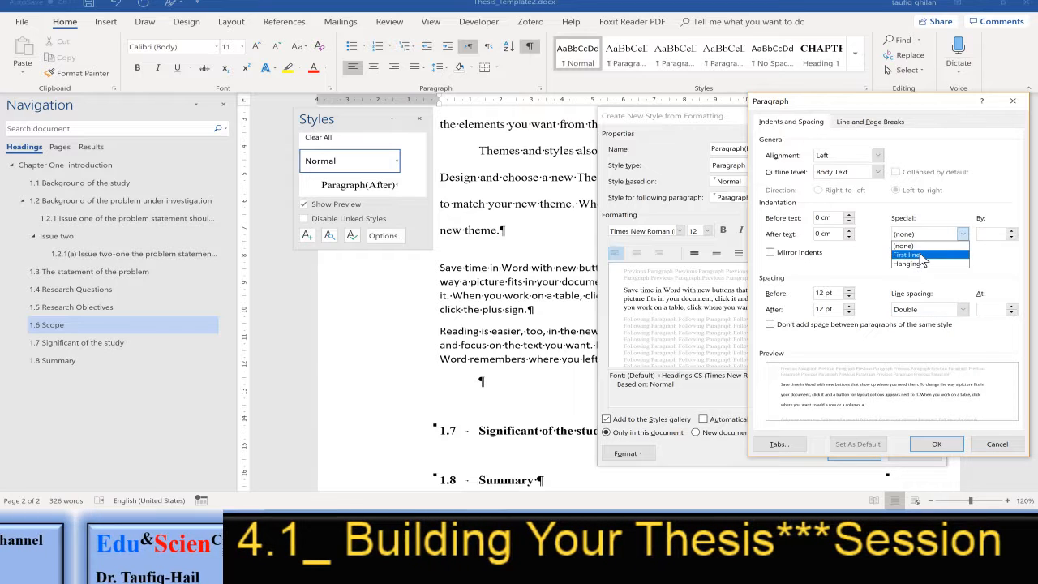
{"action": "left_click", "coordinate": [909, 255]}
{"action": "left_click", "coordinate": [878, 155]}
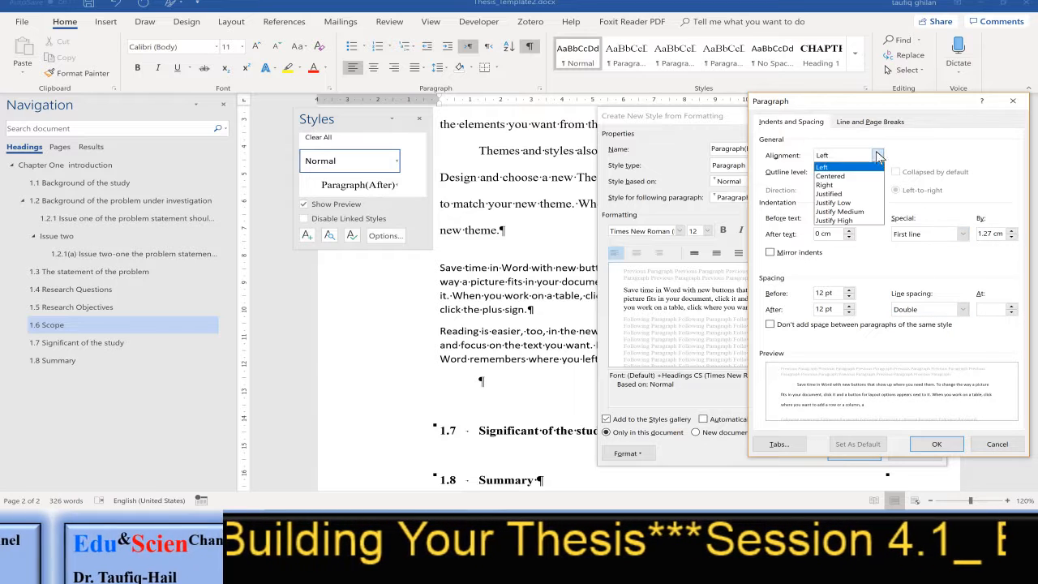
{"action": "left_click", "coordinate": [840, 196]}
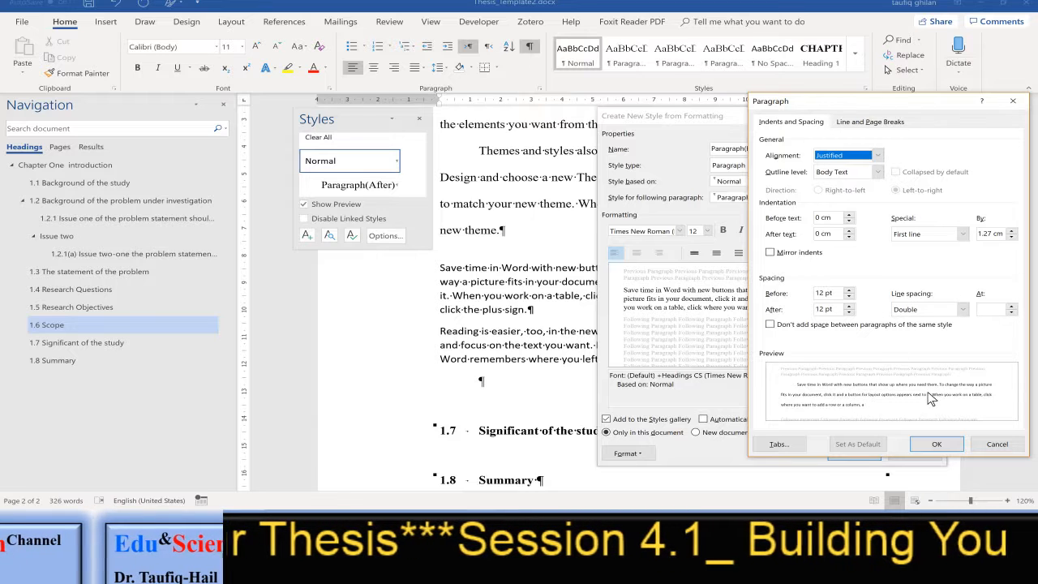
{"action": "left_click", "coordinate": [936, 445]}
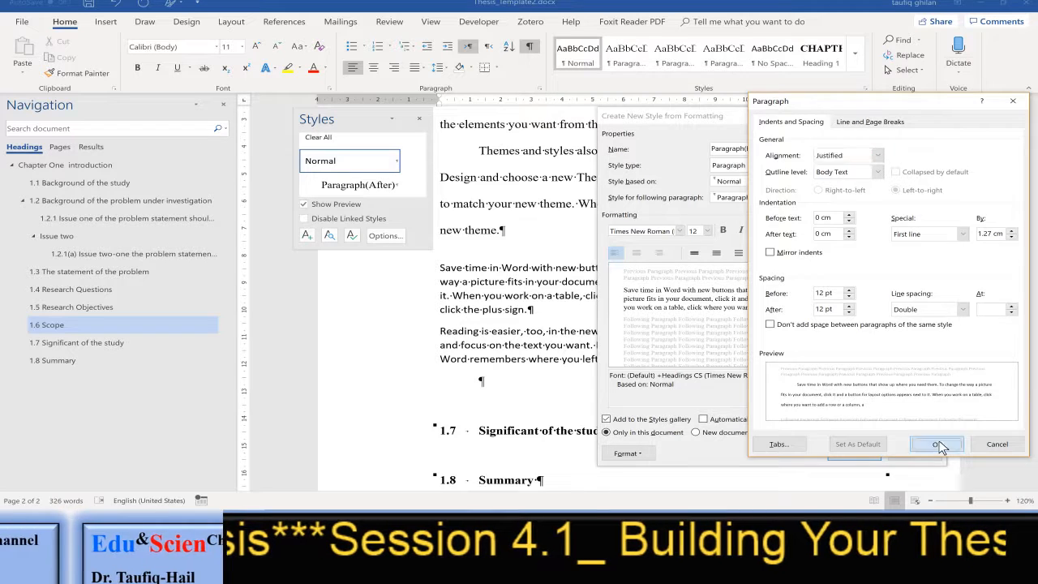
{"action": "left_click", "coordinate": [854, 452]}
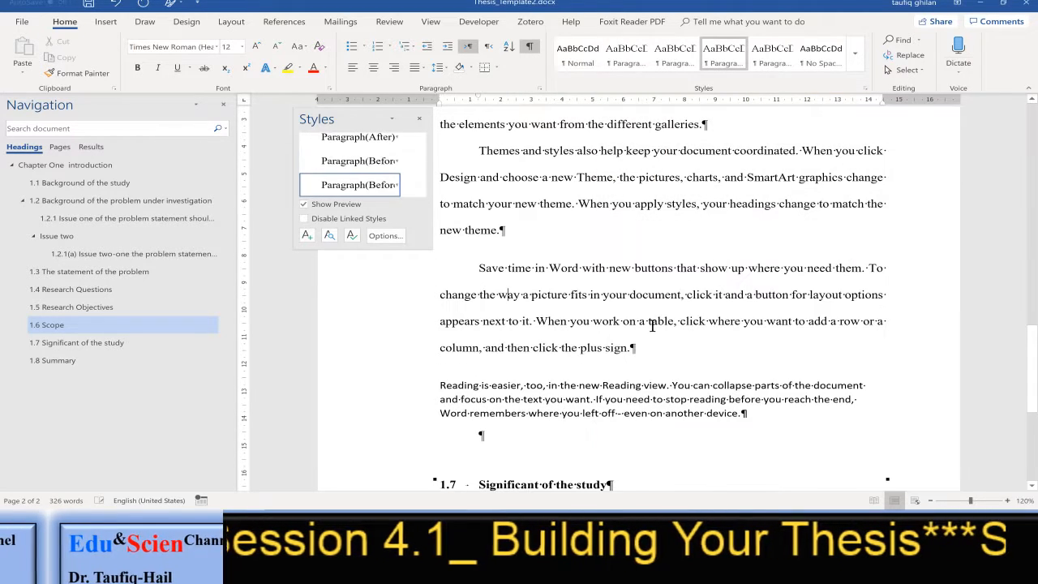
Inspect the indent, spacing and line spacing options of the Paragraph(Before) style used by the paragraph beginning "To make your document", then cancel
{"action": "scroll", "coordinate": [651, 325], "scroll_direction": "up", "scroll_amount": 2}
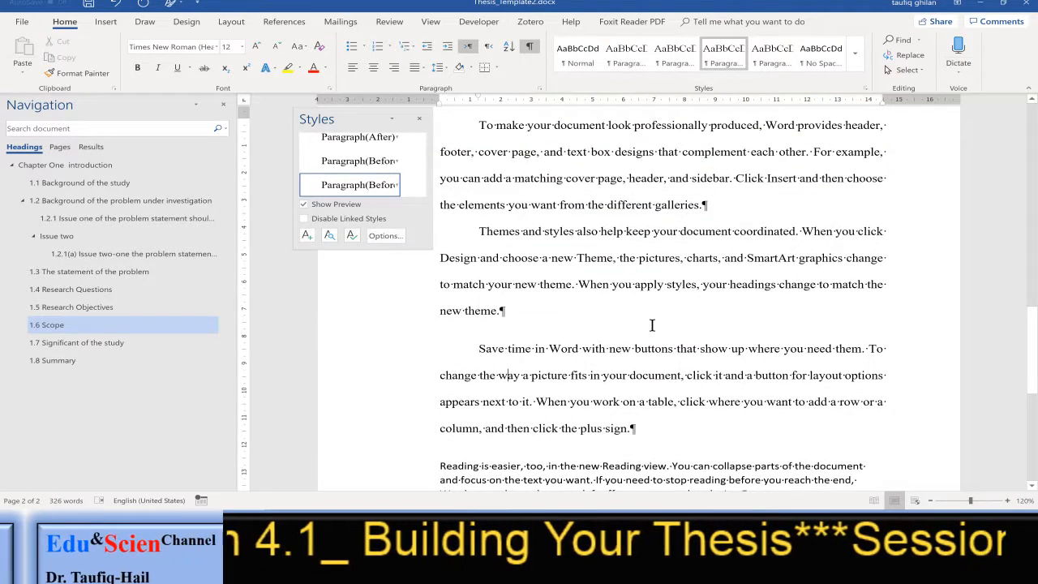
{"action": "scroll", "coordinate": [651, 324], "scroll_direction": "up", "scroll_amount": 2}
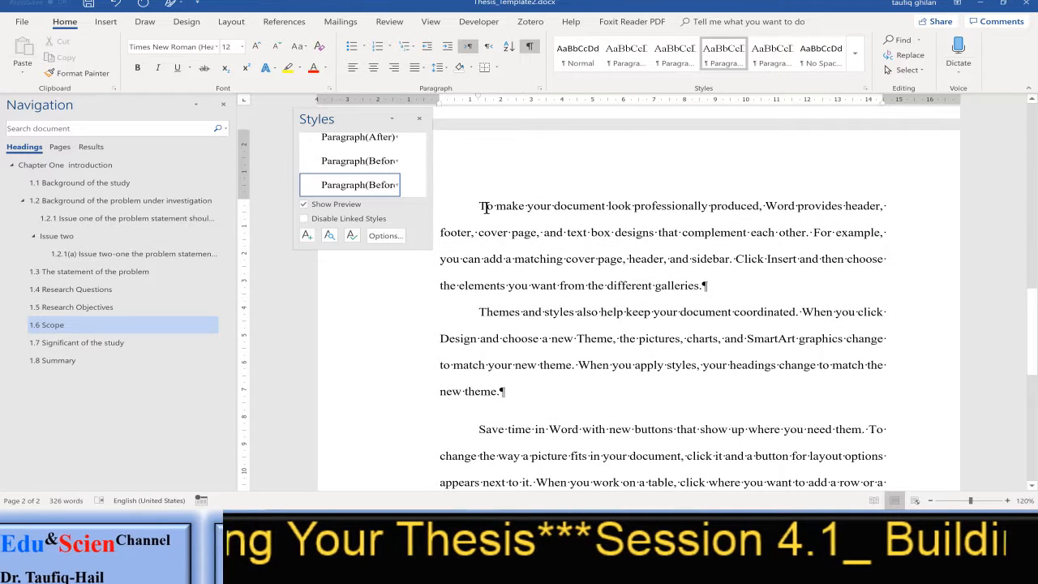
{"action": "left_click_drag", "start_coordinate": [484, 207], "coordinate": [696, 282]}
{"action": "right_click", "coordinate": [678, 59]}
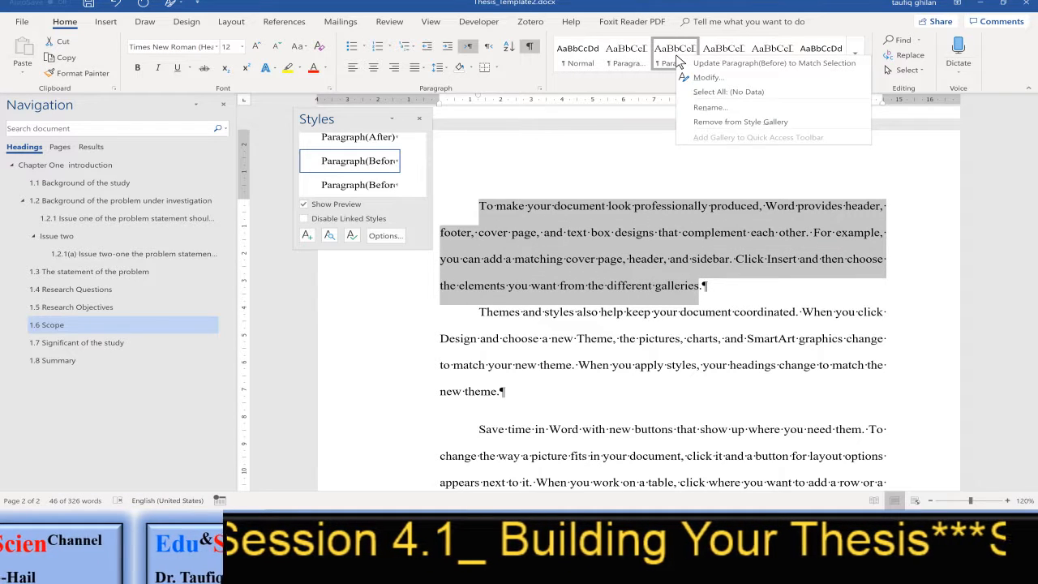
{"action": "left_click", "coordinate": [706, 77]}
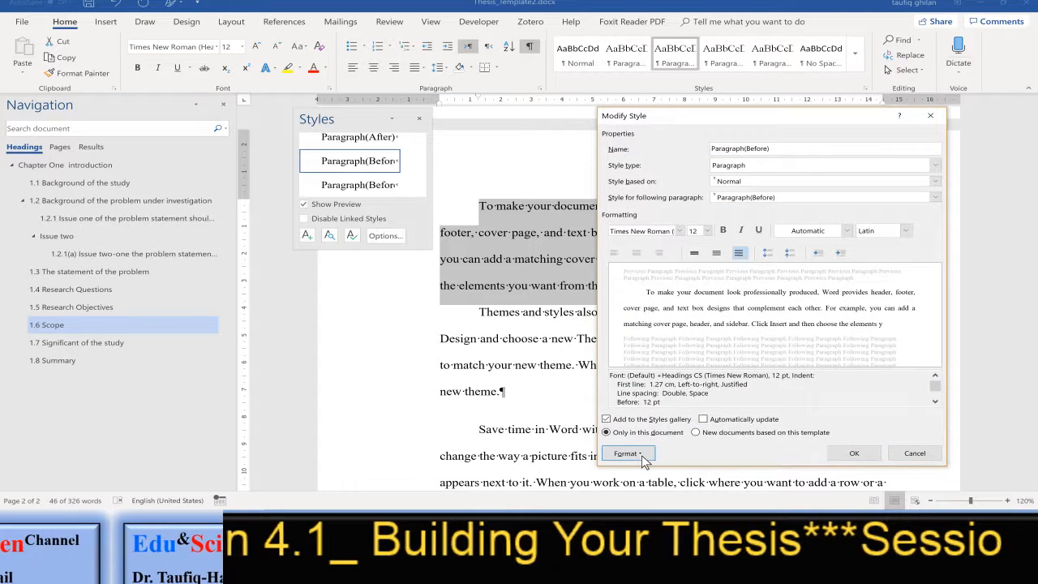
{"action": "left_click", "coordinate": [640, 453]}
{"action": "left_click", "coordinate": [612, 343]}
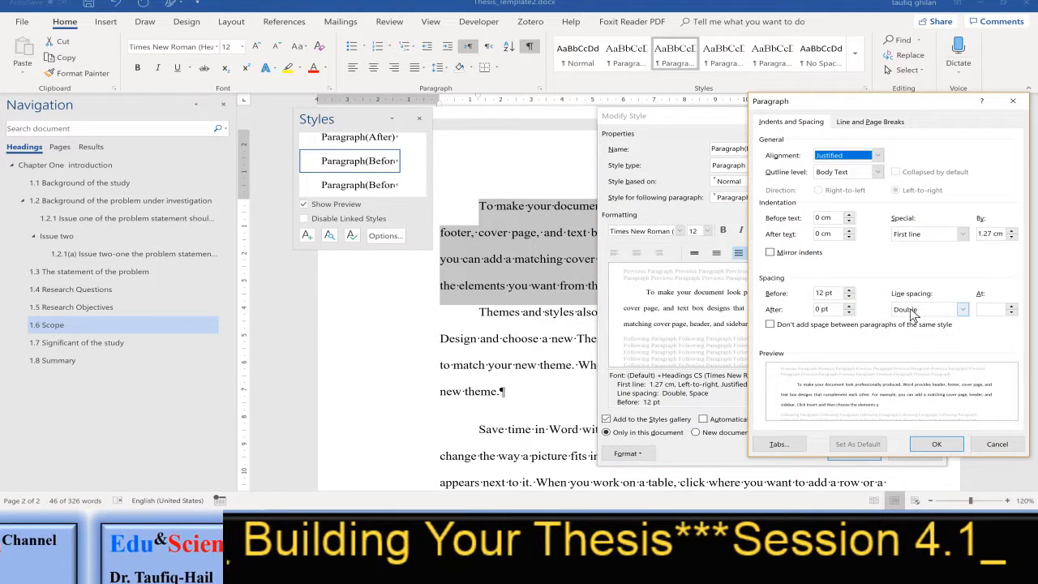
{"action": "left_click", "coordinate": [912, 310]}
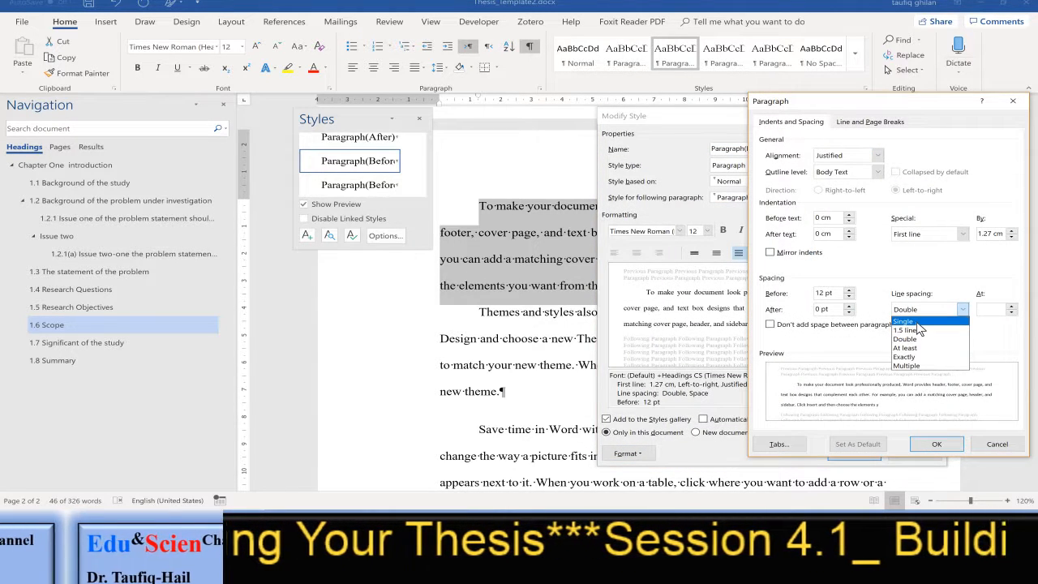
{"action": "left_click", "coordinate": [923, 313]}
{"action": "left_click", "coordinate": [939, 446]}
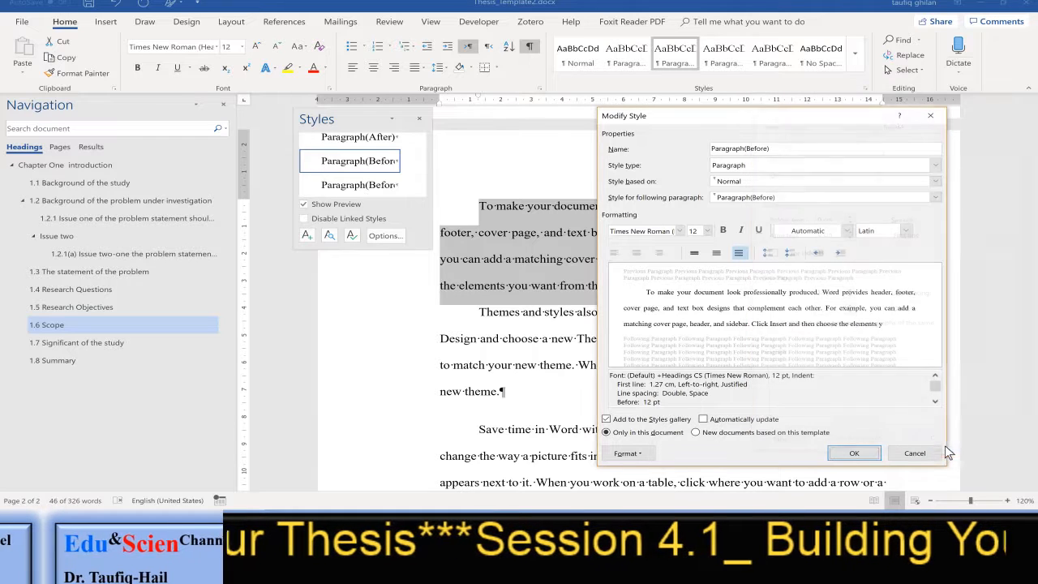
{"action": "left_click", "coordinate": [912, 453]}
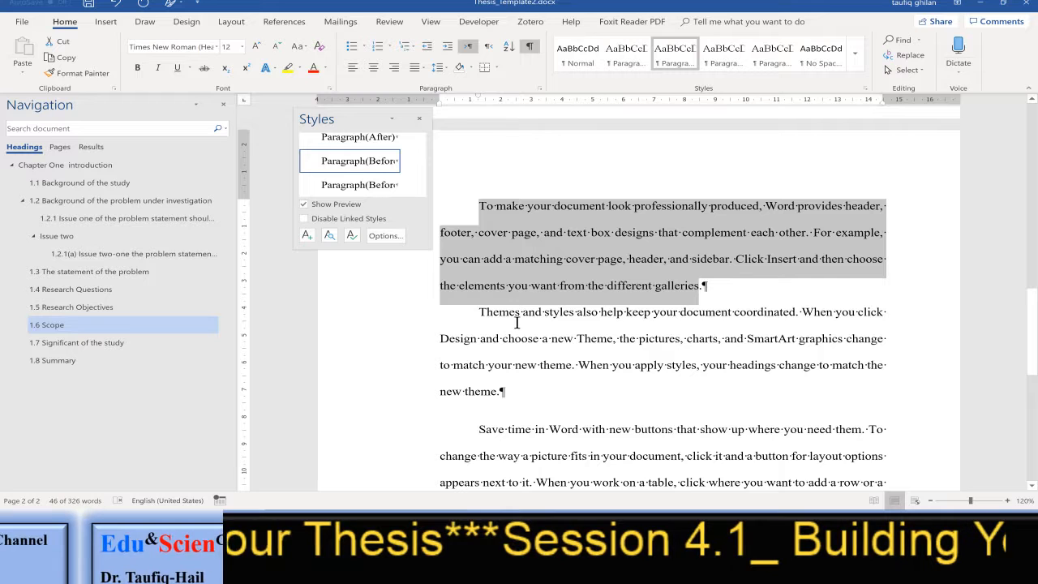
Close the Styles pane and apply the Paragraph(non) style to the paragraph beginning "Reading is easier"
{"action": "left_click", "coordinate": [610, 327]}
{"action": "left_click", "coordinate": [419, 118]}
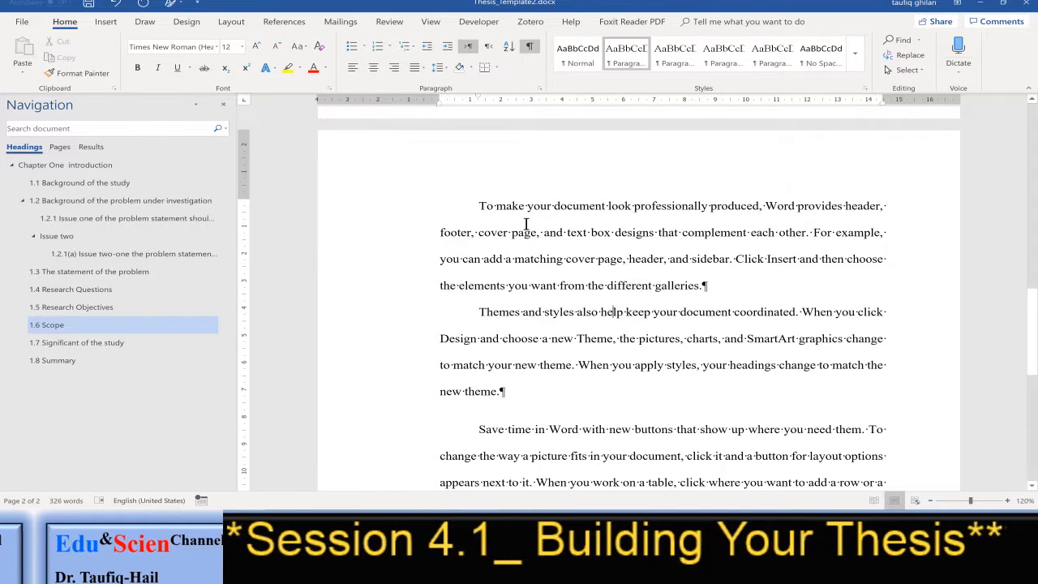
{"action": "scroll", "coordinate": [663, 354], "scroll_direction": "down", "scroll_amount": 5}
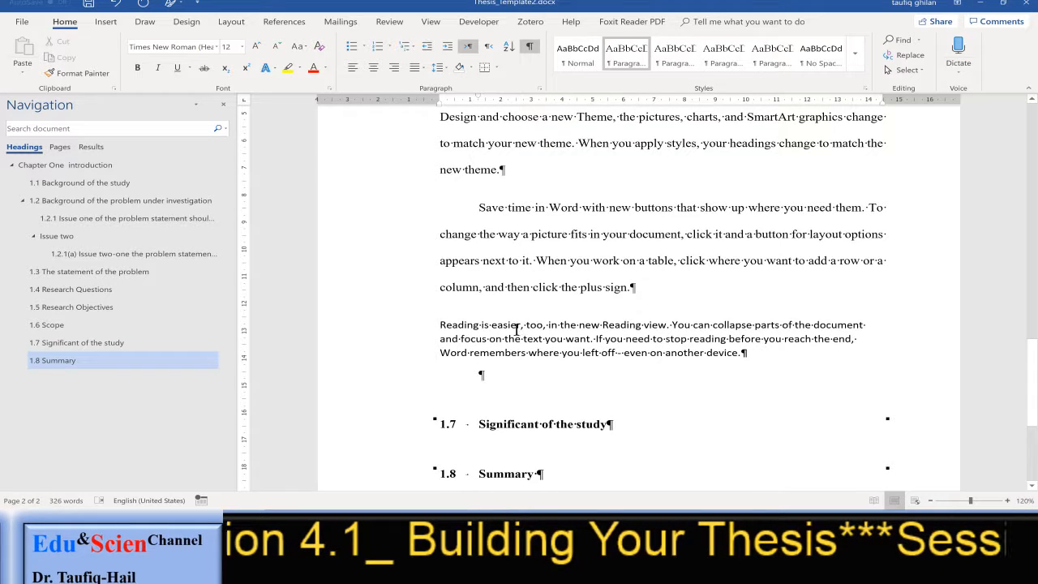
{"action": "left_click_drag", "start_coordinate": [439, 324], "coordinate": [745, 357]}
{"action": "left_click", "coordinate": [580, 339]}
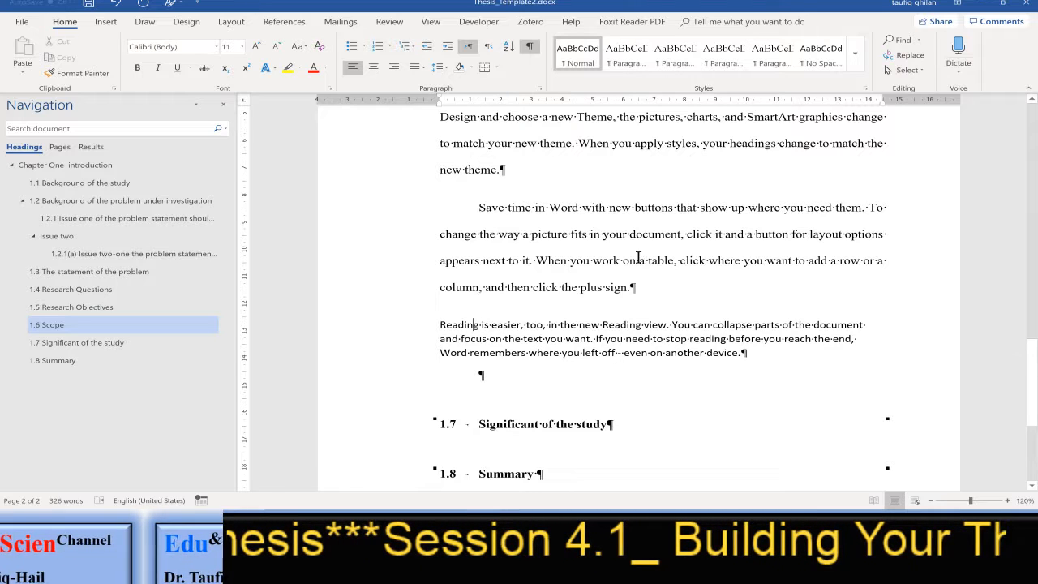
{"action": "left_click", "coordinate": [635, 62]}
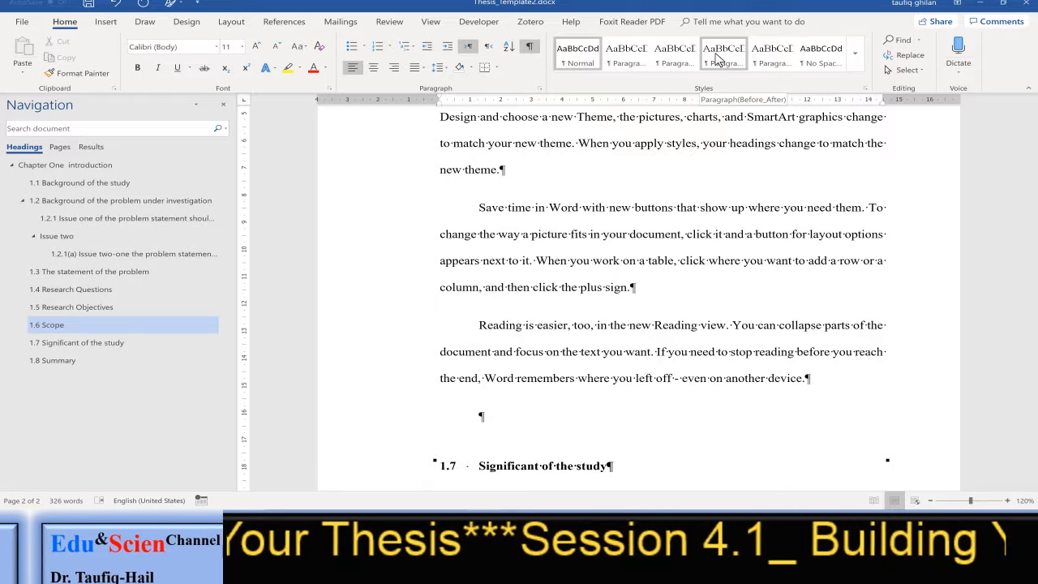
{"action": "left_click", "coordinate": [769, 59]}
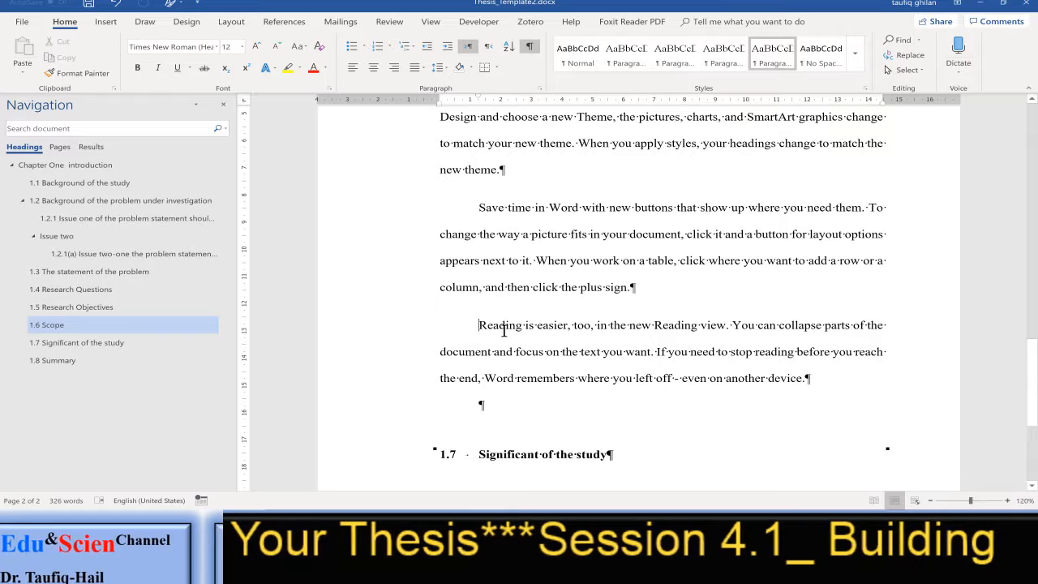
Check which styles the "Save time in Word" paragraph and the empty paragraph above heading 1.7 use
{"action": "left_click", "coordinate": [517, 255]}
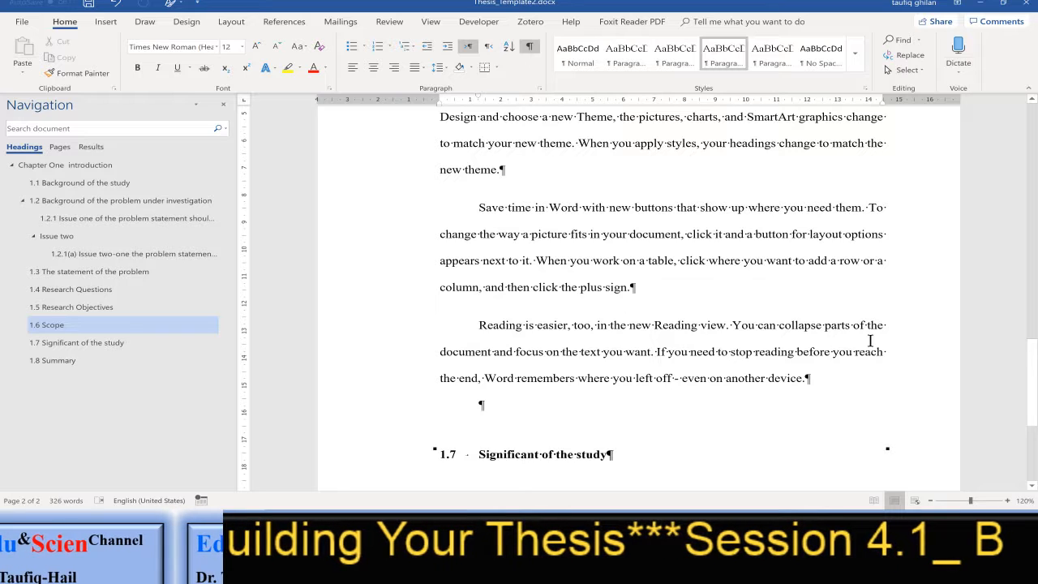
{"action": "left_click", "coordinate": [491, 406]}
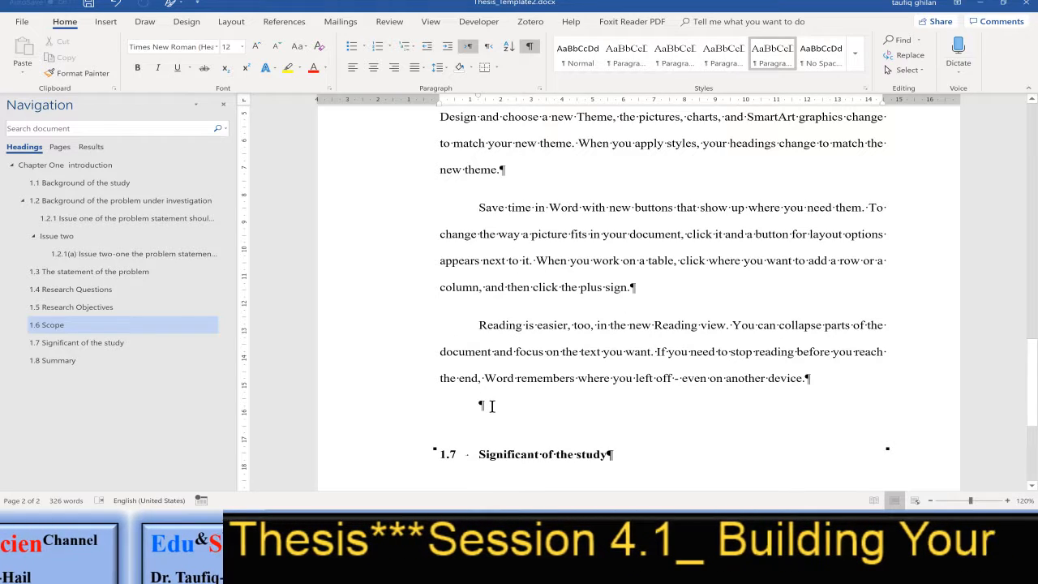